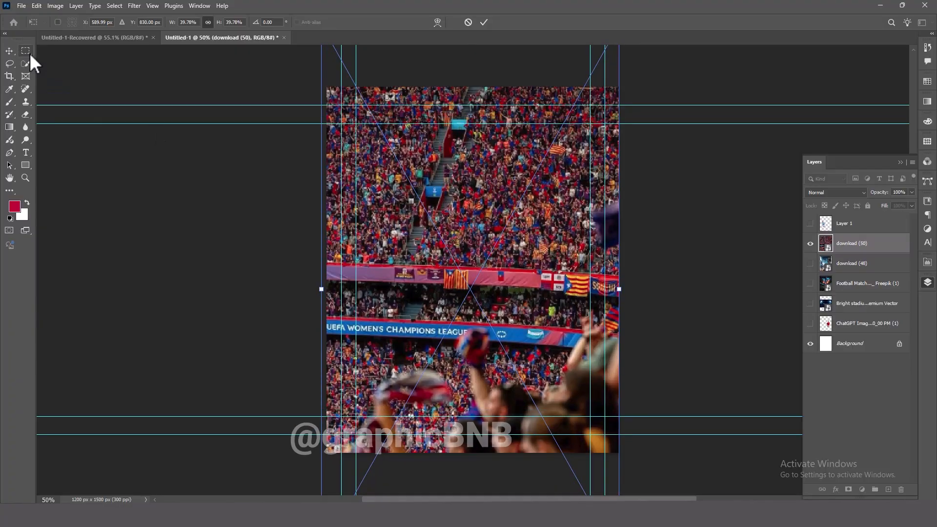
click(134, 5)
click(160, 97)
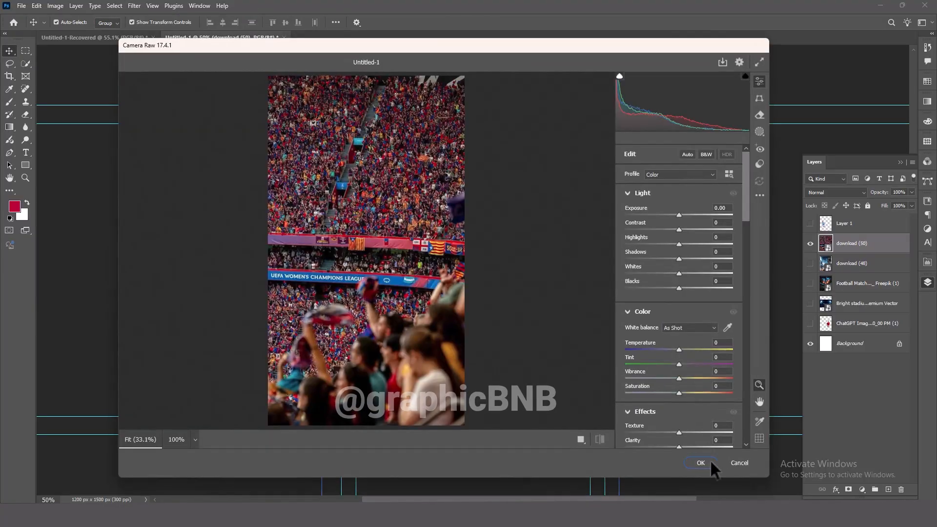
click(710, 464)
Apply a Gaussian Blur with a 1.5 pixel radius to the stadium crowd layer
click(134, 6)
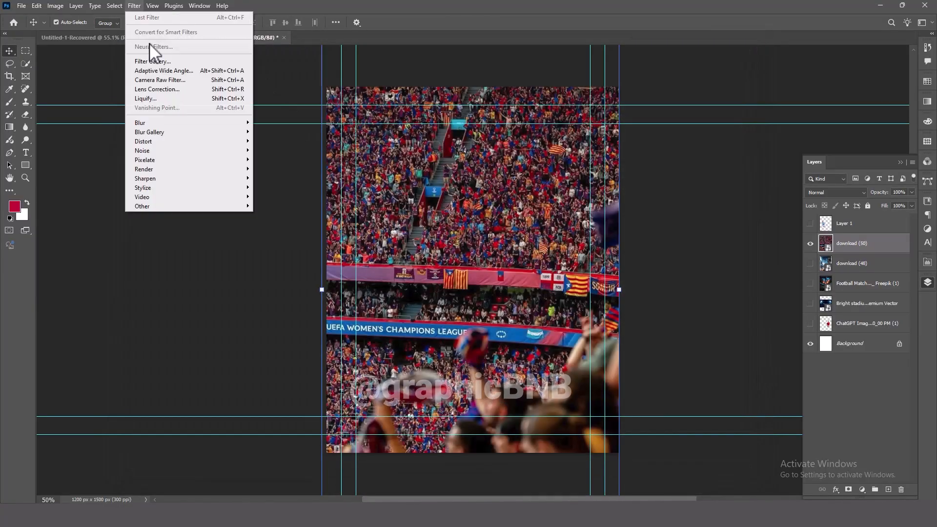
mouse_move(156, 124)
click(279, 159)
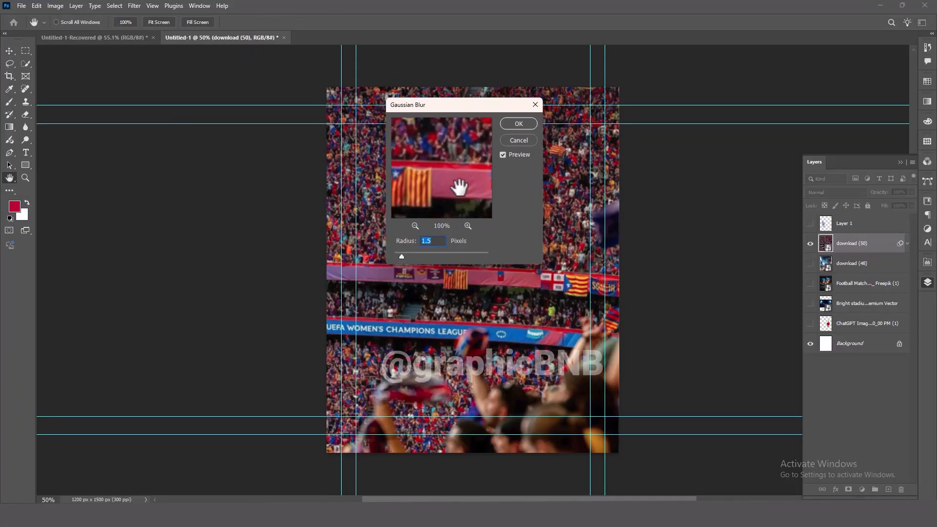
click(518, 124)
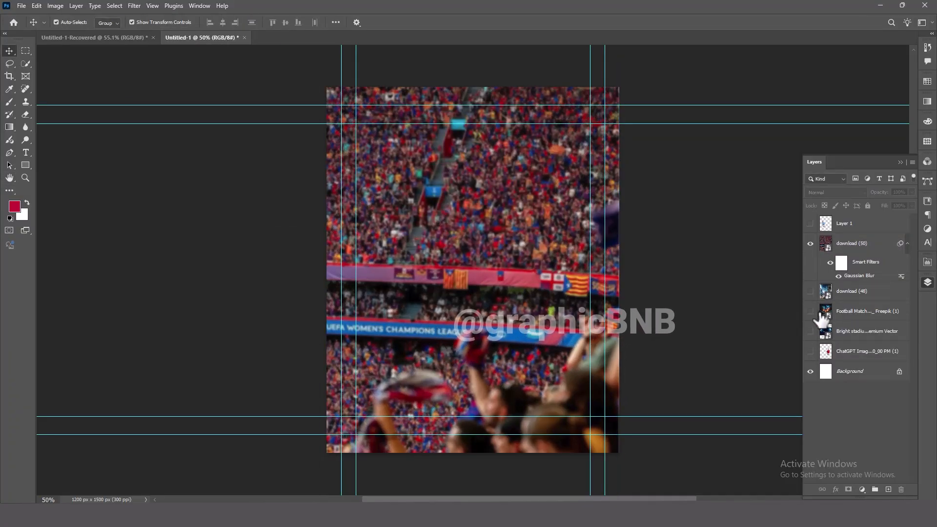
Move the Football Match fireworks layer above the crowd layer, make it visible and convert it to a smart object
drag(822, 318, 858, 253)
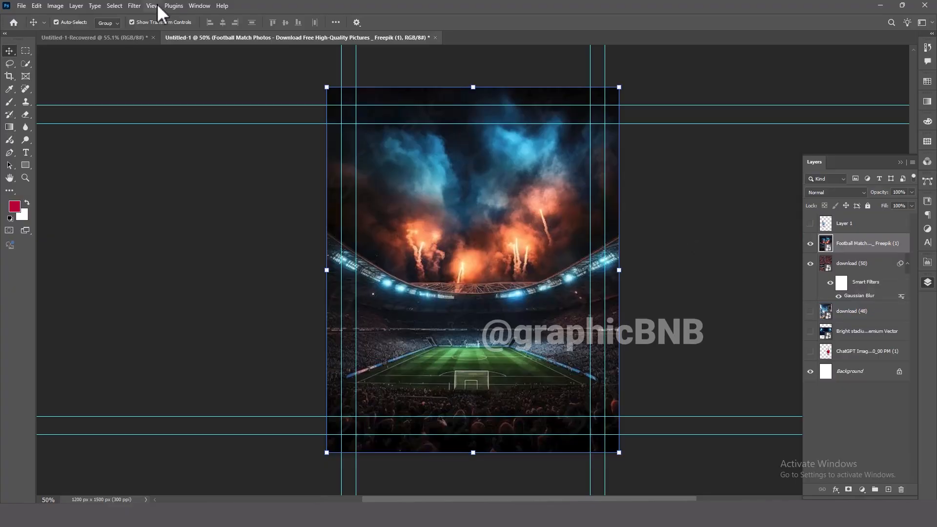
right_click(867, 243)
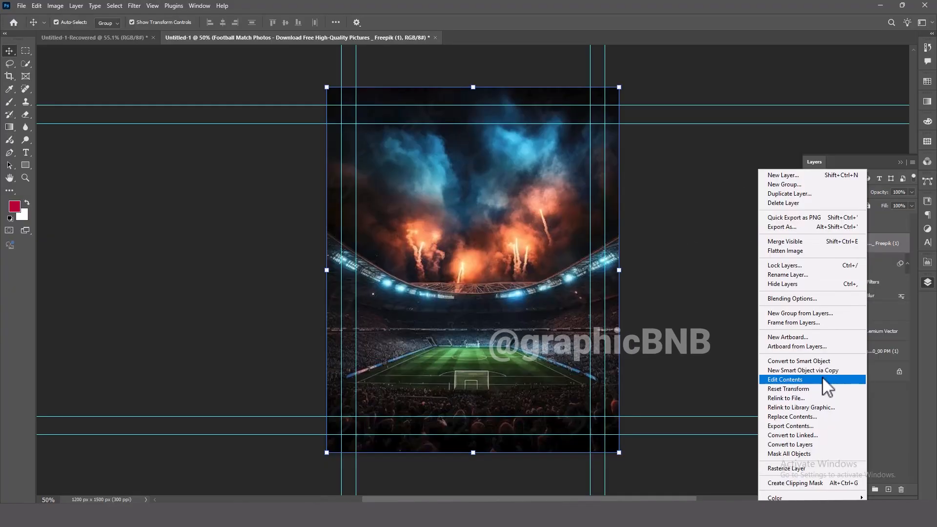
click(799, 360)
Lasso the stadium area below the fireworks sky, rasterize the Football Match layer and delete the selected area
click(9, 63)
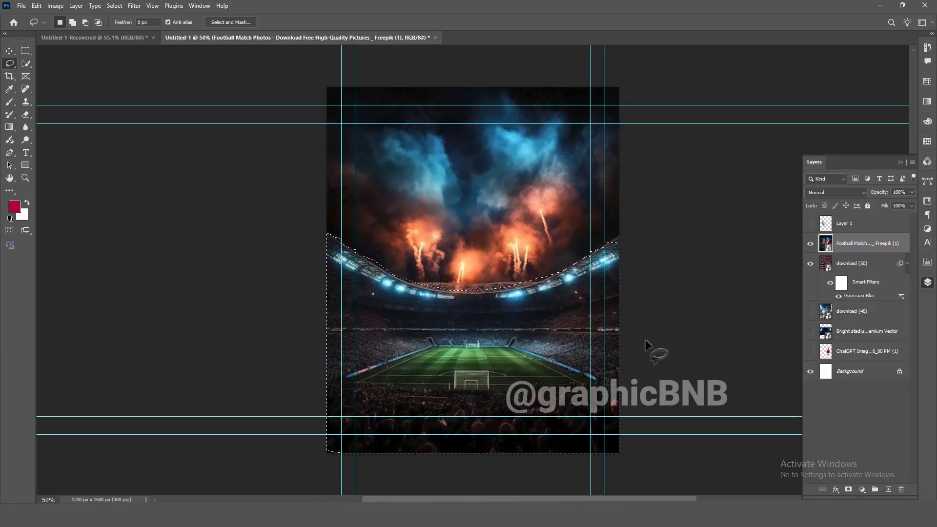
key(Delete)
click(422, 190)
right_click(848, 244)
click(767, 432)
key(Delete)
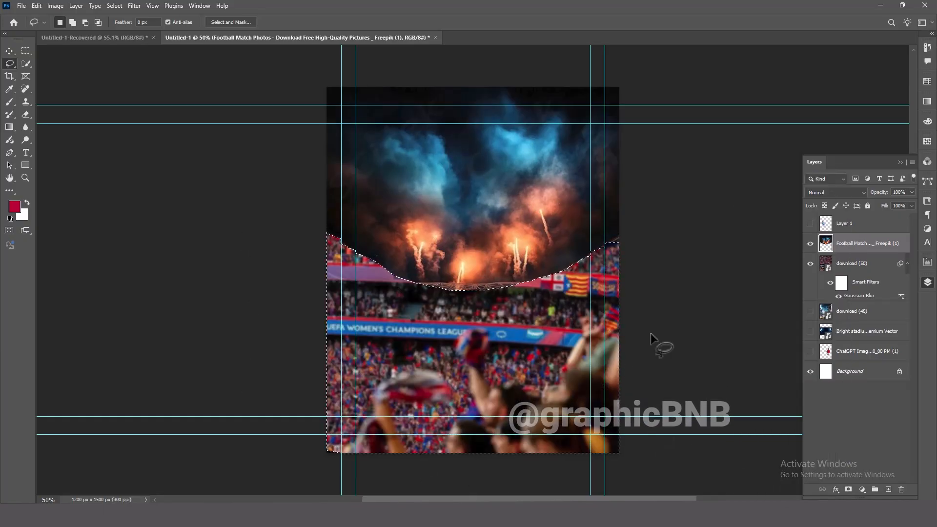
Add a layer mask to the fireworks layer and paint its lower edge into the crowd with a 500 px black brush
key(v)
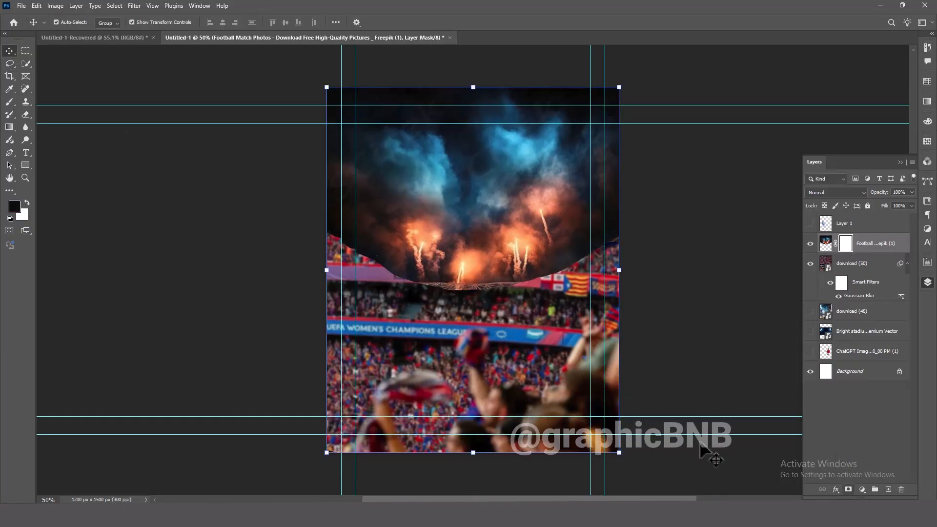
key(b)
mouse_move(550, 310)
mouse_down()
mouse_move(628, 255)
mouse_move(440, 314)
mouse_move(286, 271)
mouse_move(617, 230)
mouse_move(556, 340)
mouse_up()
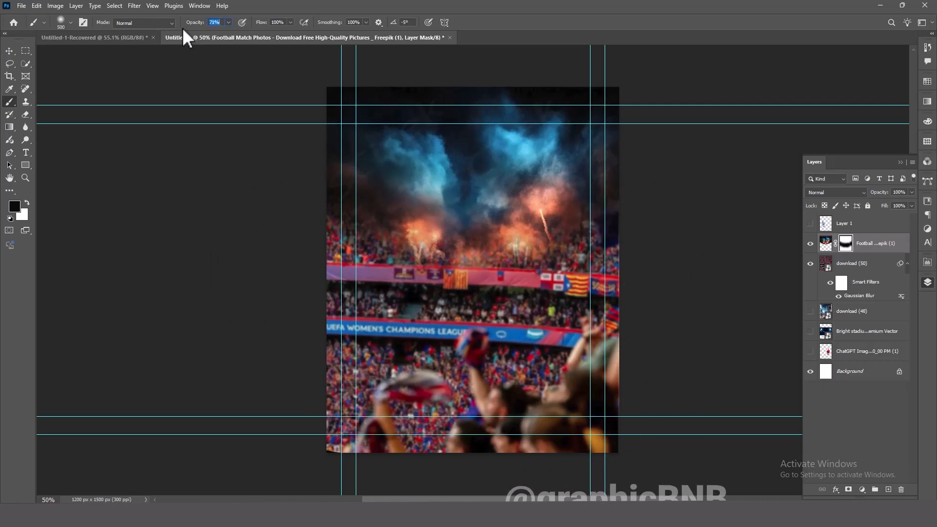
Set the brush to 66% opacity and 43% flow and soften the fireworks layer's blend into the crowd
key(6)
key(6)
key(shift+8)
key(shift+4)
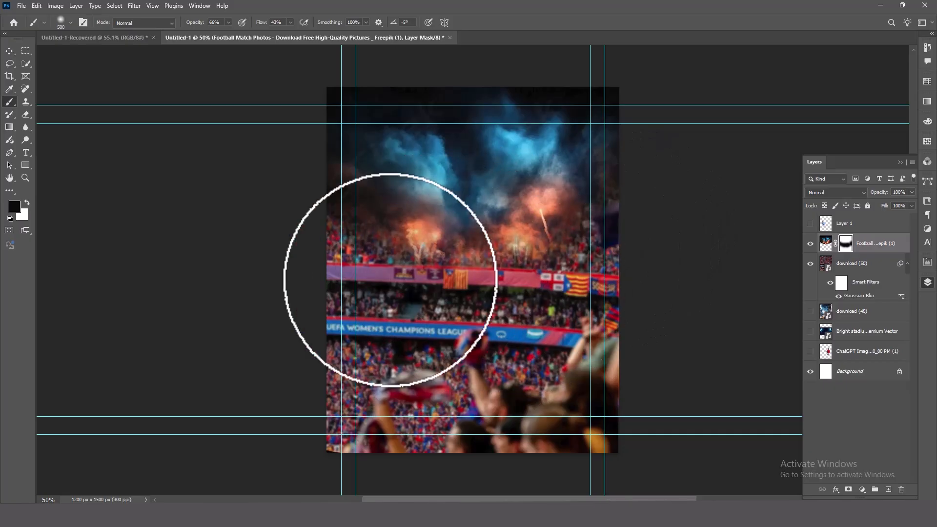
click(483, 393)
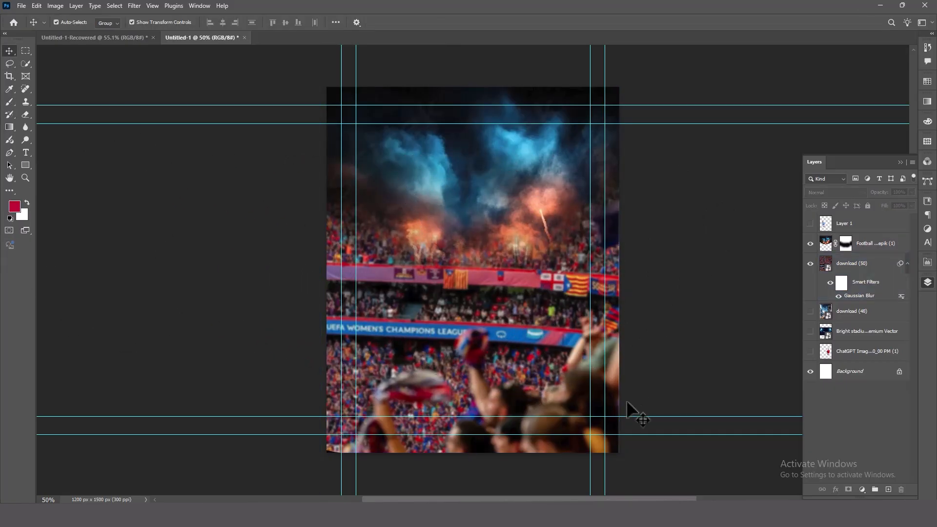
In the Camera Raw Filter for the crowd layer, set Exposure -0.75, Contrast +20, Highlights +10, Shadows +15, Whites +14 and Blacks -19
click(858, 268)
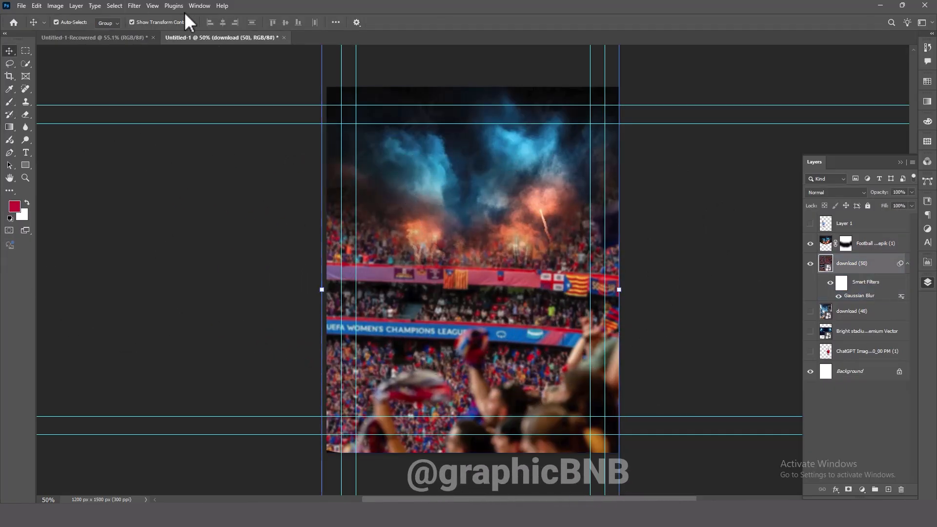
click(134, 5)
click(156, 77)
drag(677, 215, 687, 259)
Set the crowd layer's Texture to +28, Clarity to +4 and Dehaze to -13, and apply the Camera Raw Filter
scroll(682, 386, down, 2)
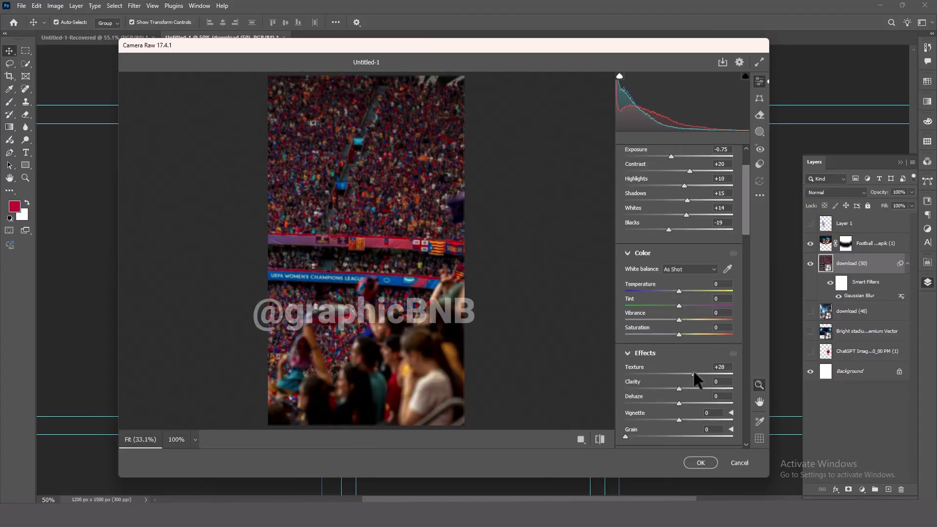
drag(694, 389, 672, 403)
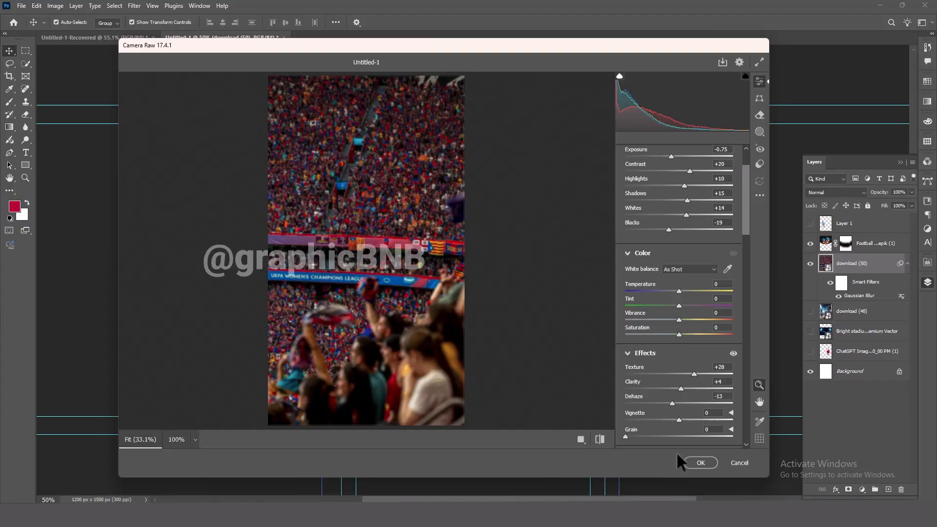
click(699, 463)
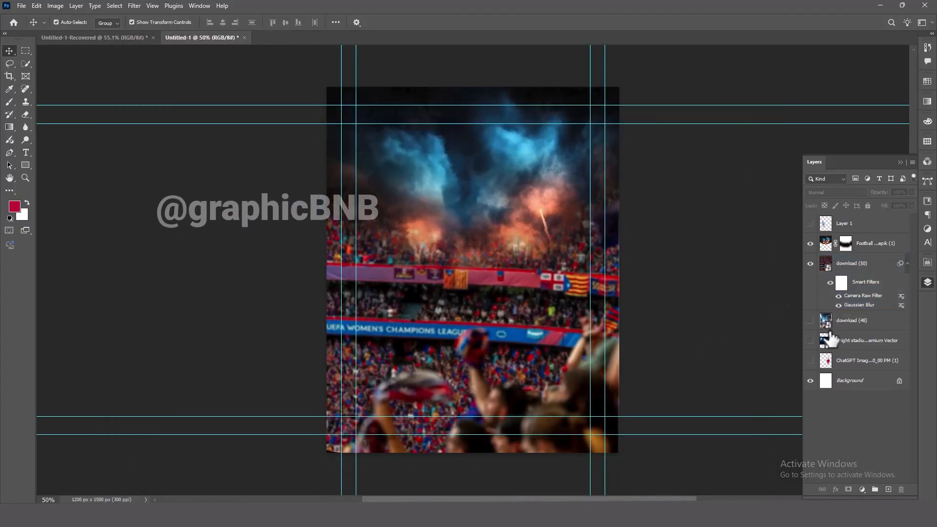
Move the Bright stadium lights layer above the fireworks layer, make it visible and set its blend mode to Screen
drag(866, 350, 857, 240)
click(835, 192)
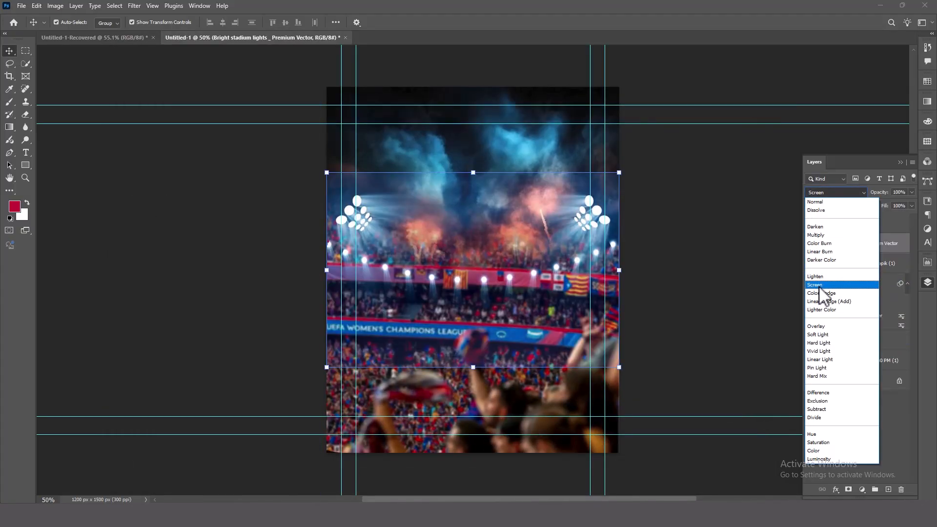
click(820, 286)
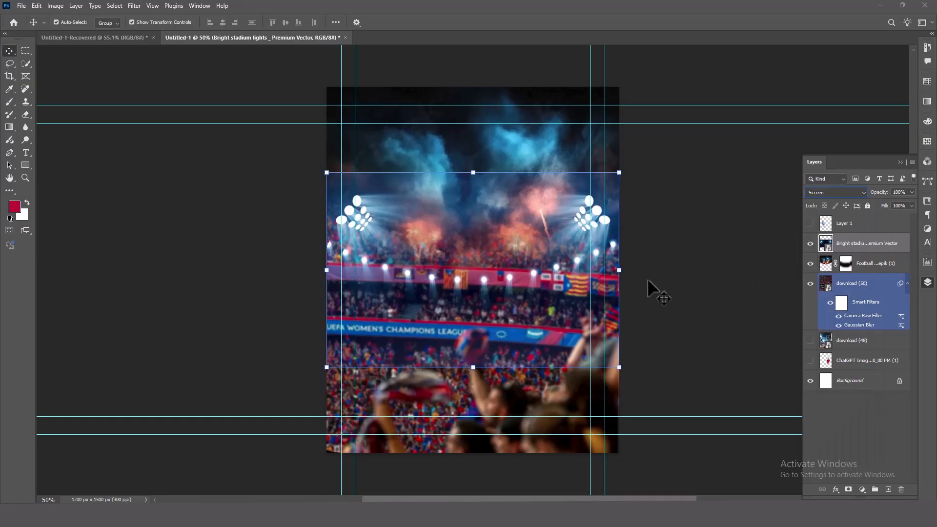
Add a layer mask to the stadium lights layer and paint out its hard lower edge with a black brush
click(848, 489)
key(b)
mouse_move(485, 362)
mouse_down()
mouse_move(382, 345)
mouse_move(590, 365)
mouse_up()
Reduce the brush to 175 px and paint out the hard upper edge of the stadium lights on the mask
key(bracketleft)
key(bracketleft)
key(bracketleft)
key(bracketleft)
key(bracketleft)
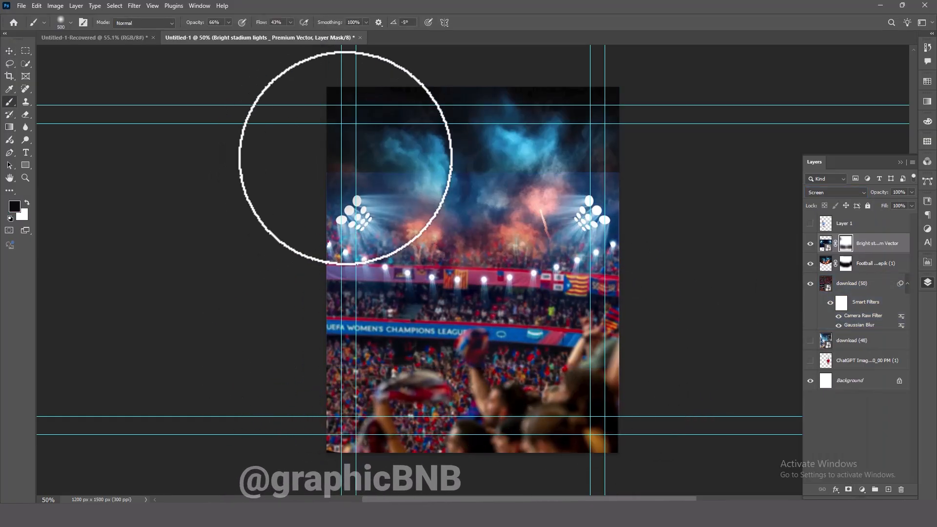
drag(345, 184, 352, 165)
mouse_move(306, 201)
mouse_down()
mouse_move(334, 168)
mouse_move(599, 184)
mouse_up()
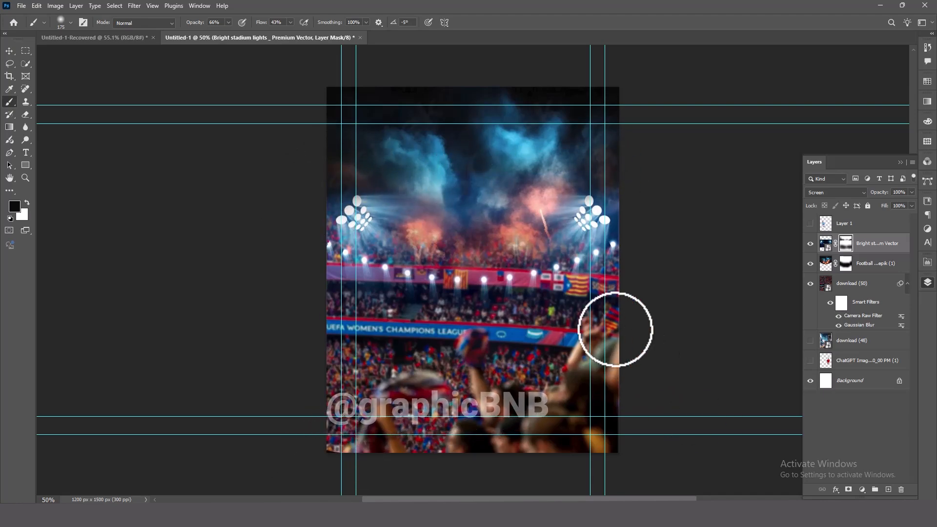
Apply a Gaussian Blur with a 69.7 pixel radius to the stadium lights layer's mask
click(134, 6)
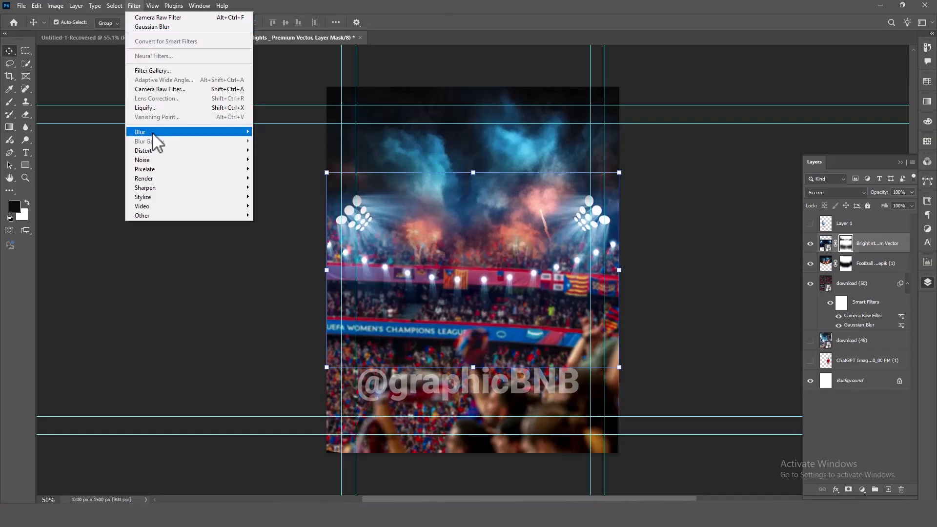
mouse_move(146, 131)
click(286, 180)
drag(417, 253, 437, 256)
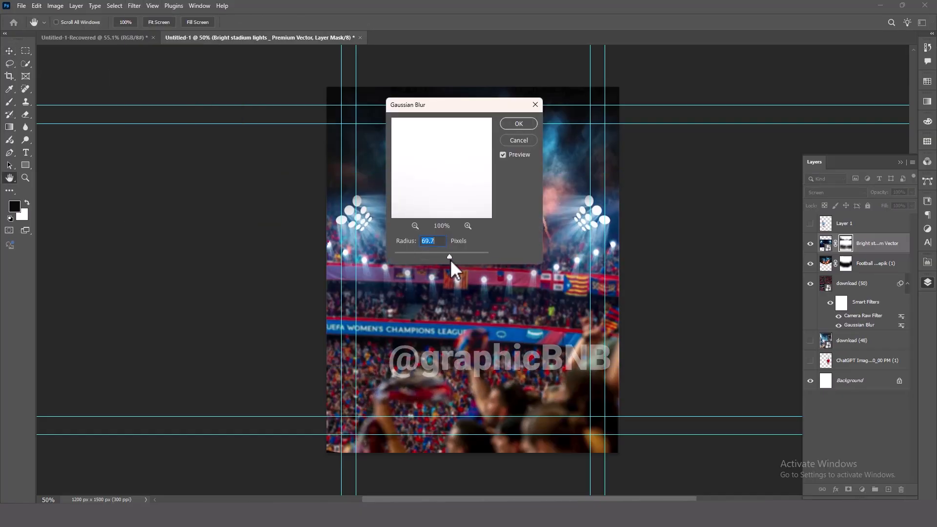
click(519, 123)
key(v)
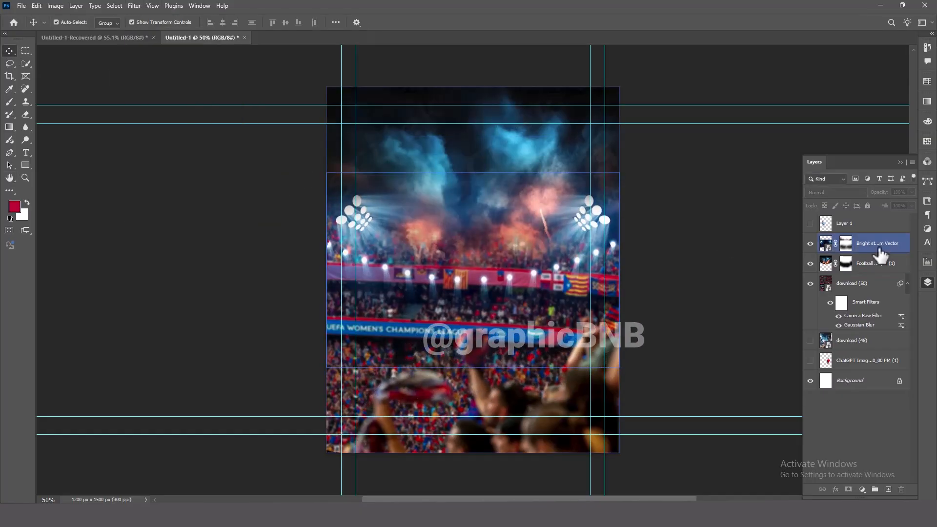
Convert the masked stadium lights layer to a smart object
click(825, 243)
right_click(863, 243)
click(74, 24)
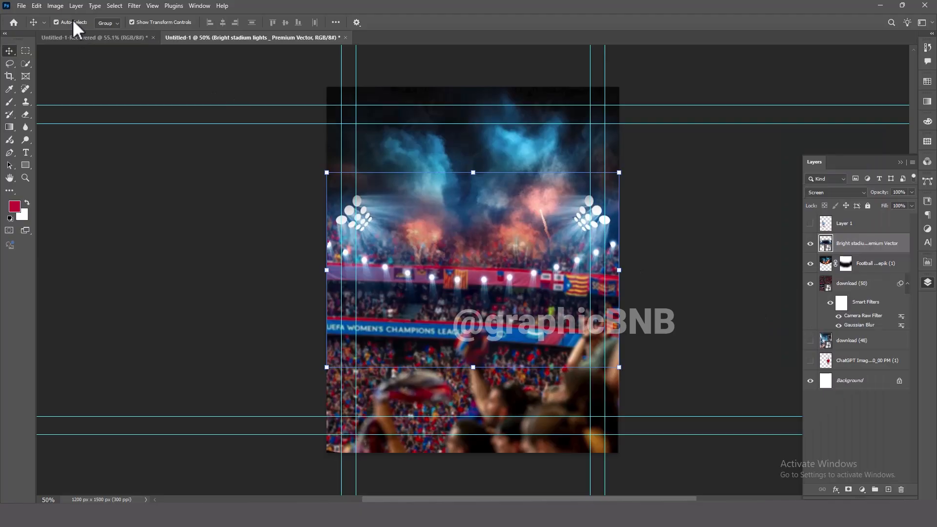
Apply a Gaussian Blur with a 3.9 pixel radius to the stadium lights layer
click(135, 6)
mouse_move(151, 130)
click(287, 180)
drag(438, 254, 414, 255)
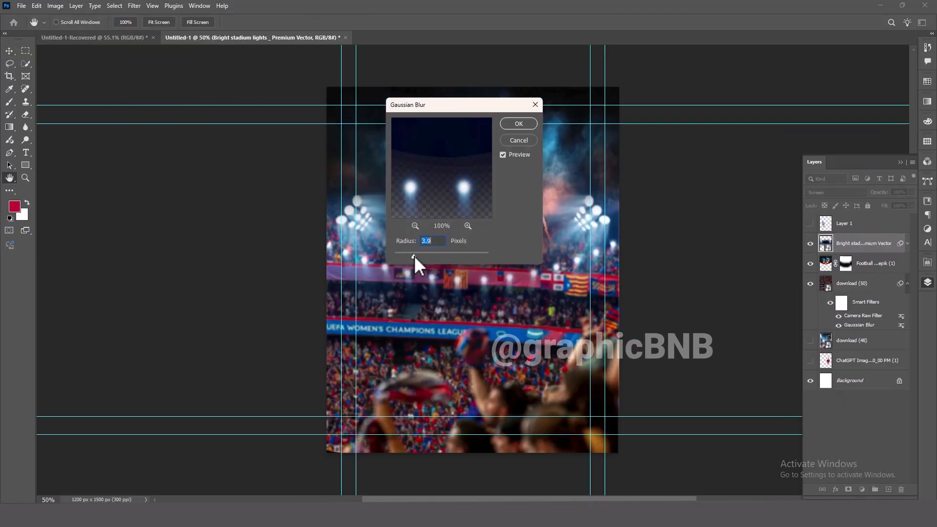
click(512, 125)
Scale the stadium lights layer up proportionally to about 111.75% around its centre
key(ctrl+t)
drag(473, 169, 568, 210)
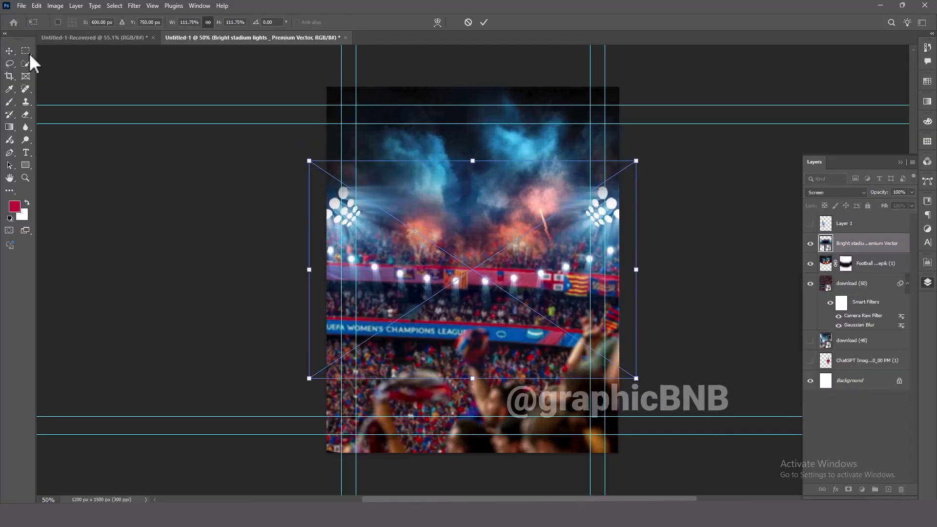
key(Return)
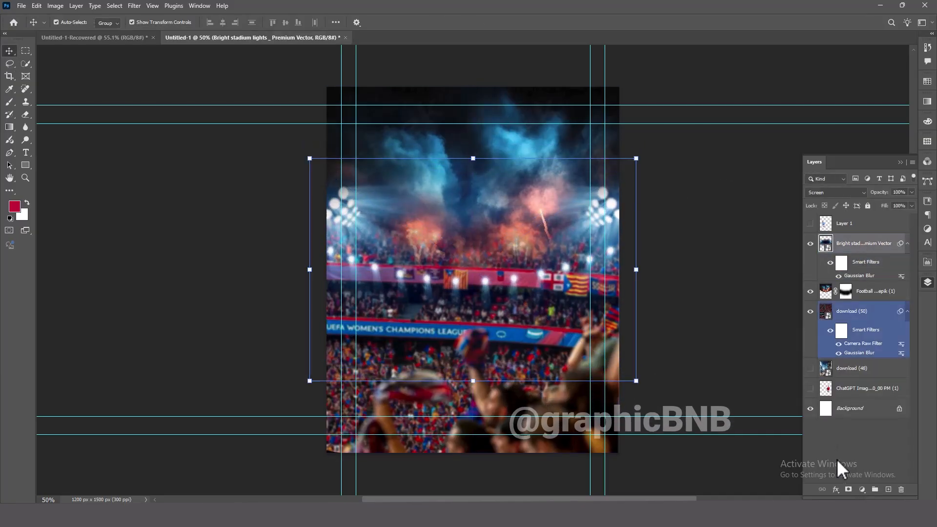
Move the ChatGPT Image player layer directly below Layer 1 and make both player layers visible
click(710, 377)
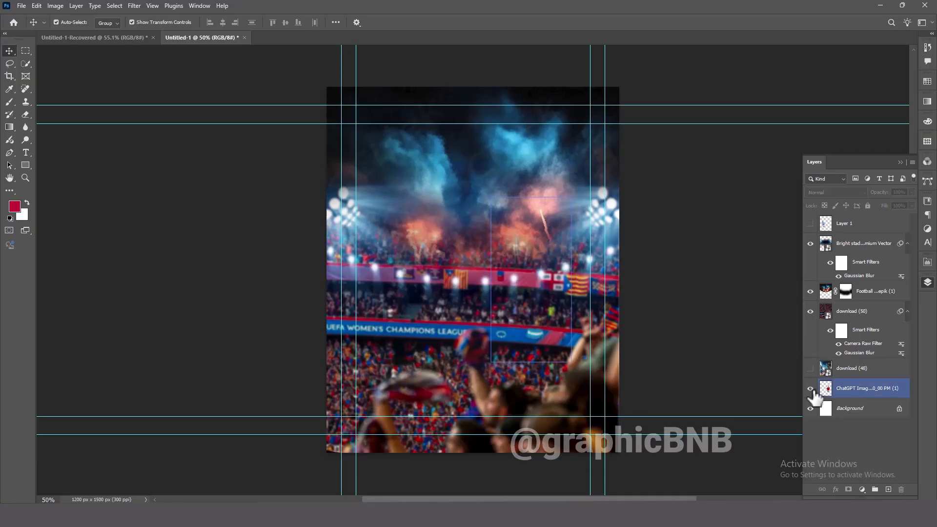
drag(830, 225, 825, 230)
click(811, 223)
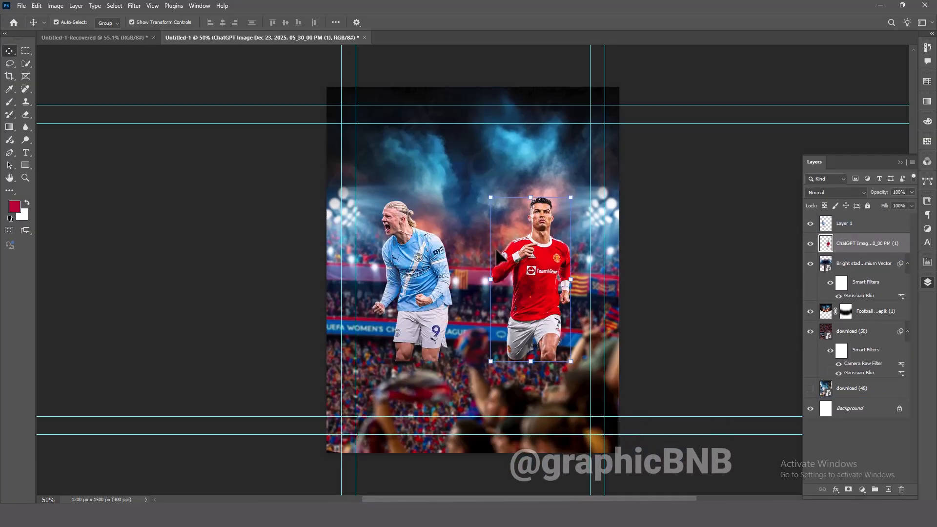
Move the red-shirt player toward the poster's centre and enlarge him to about 146.52%
drag(537, 273, 496, 270)
drag(493, 361, 502, 320)
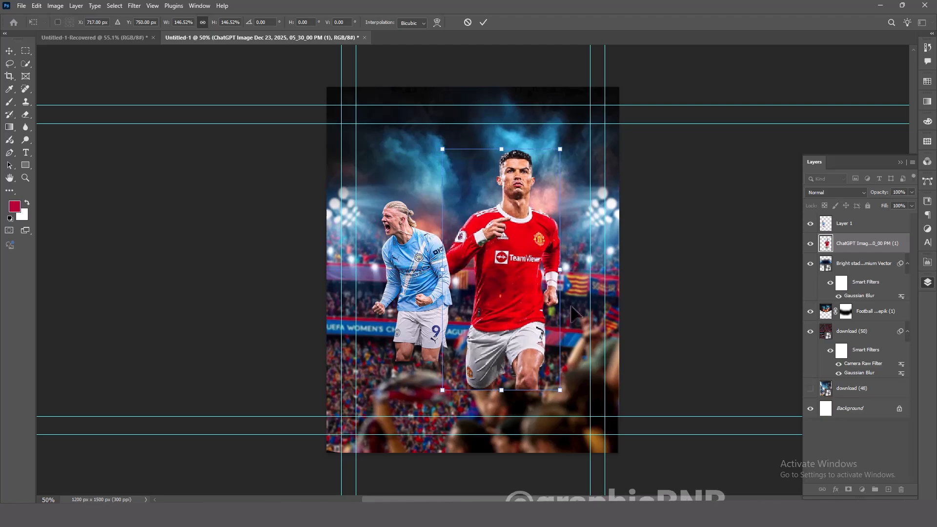
key(Return)
Enlarge the light-blue-shirt player and place him so he overlaps the red-shirt player's arm at a similar head height
click(413, 293)
key(ctrl+t)
drag(452, 281, 468, 293)
key(Return)
click(655, 420)
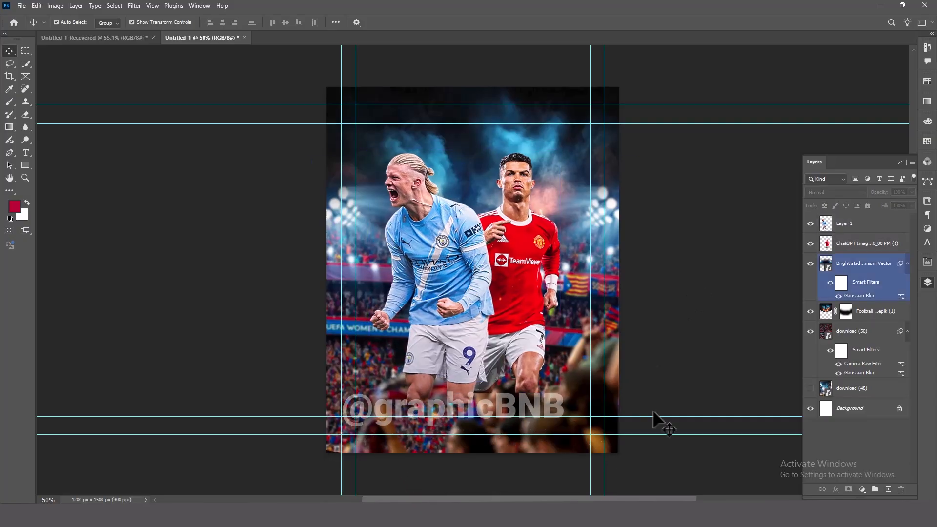
click(867, 225)
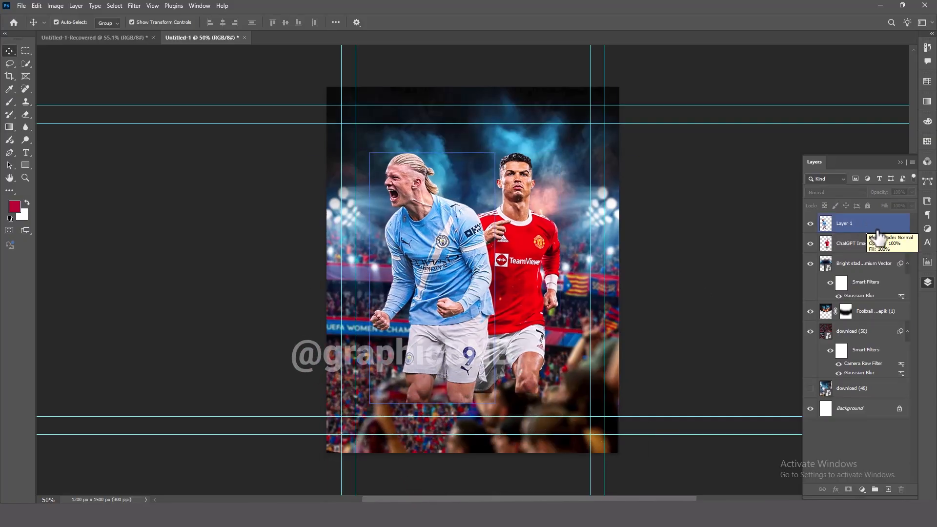
click(869, 332)
drag(834, 333, 824, 383)
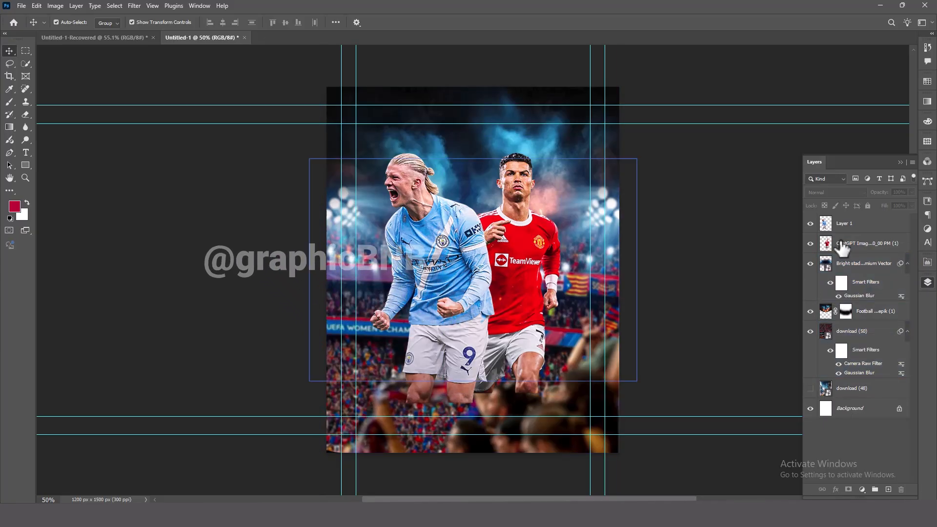
Add a new layer on top and draw a linear gradient from the poster's lower edge up to the players' chests
click(888, 490)
click(11, 128)
drag(467, 434, 463, 205)
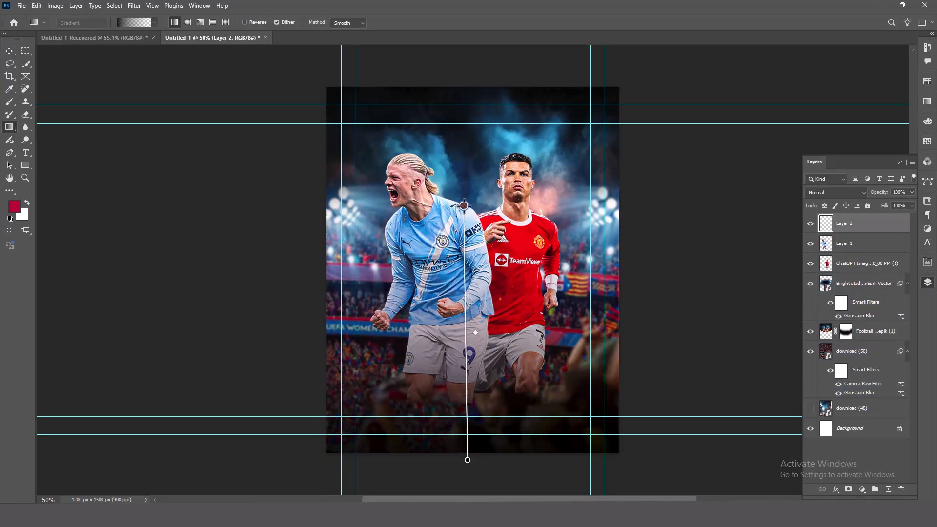
Set the colour stops of the new lower gradient to black (000000)
double_click(467, 227)
click(758, 293)
double_click(467, 460)
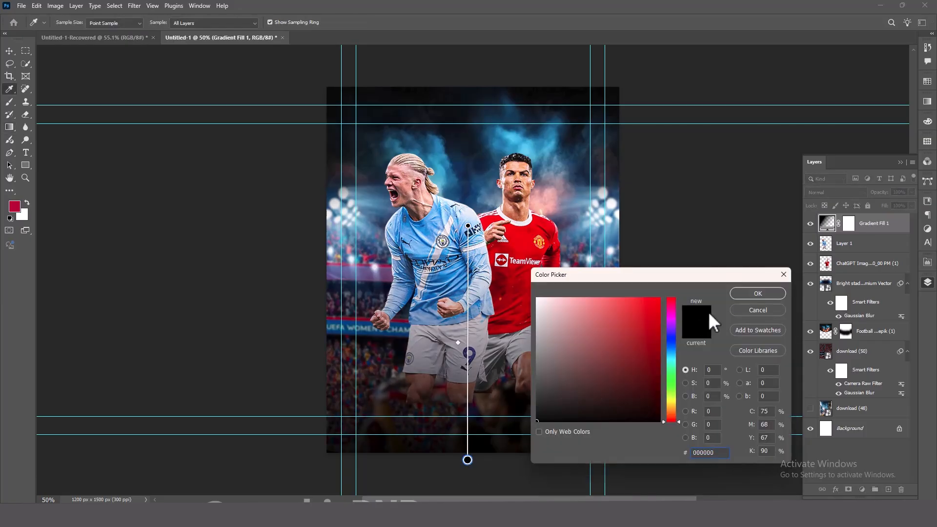
key(Return)
Duplicate the black gradient fill layer twice and merge the three gradient layers into one
key(ctrl+j)
key(ctrl+j)
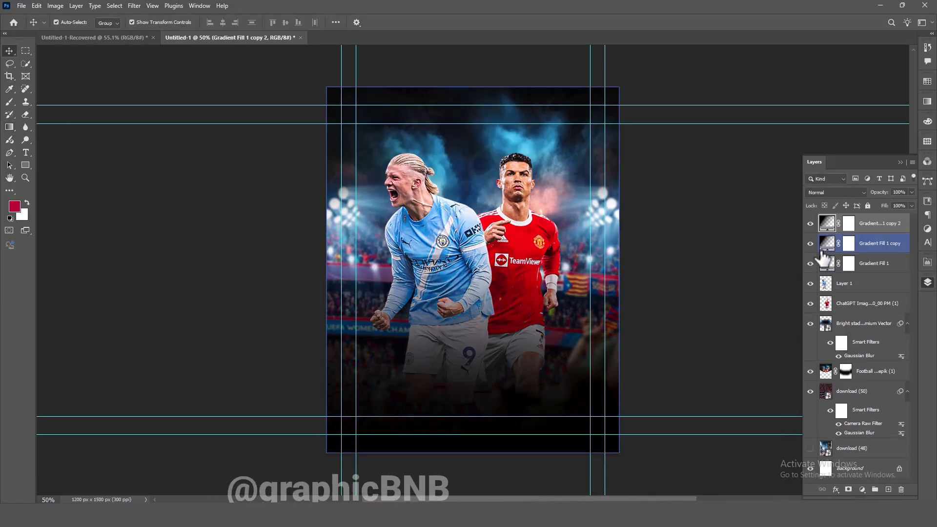
click(872, 264)
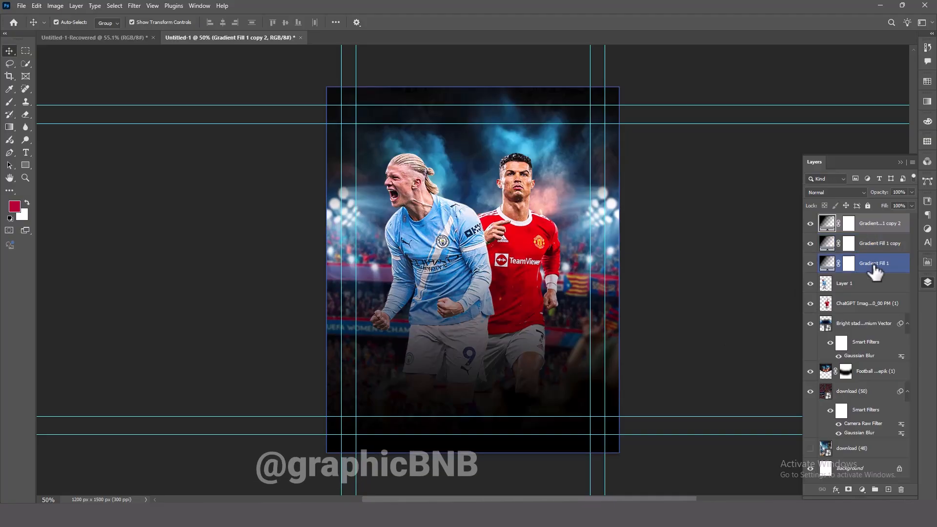
shift+click(875, 265)
right_click(877, 265)
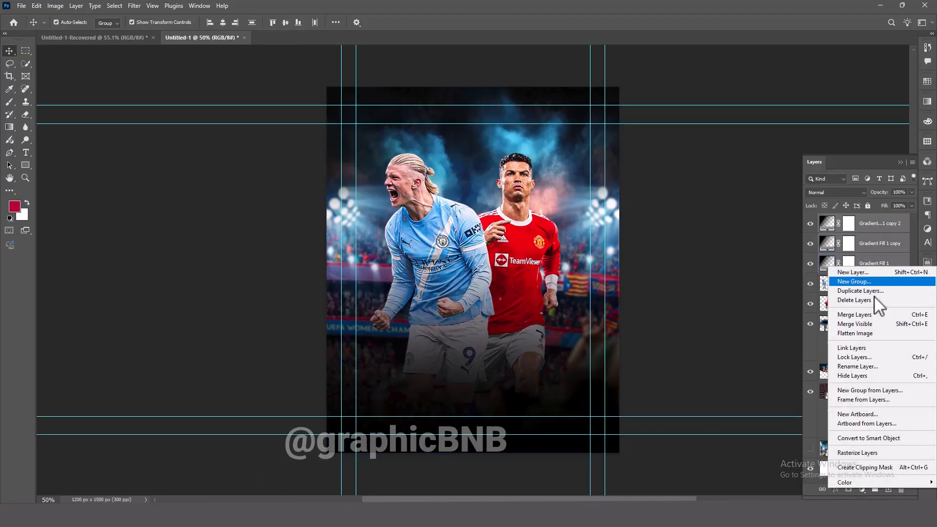
click(854, 316)
Add a layer mask to Layer 1 and brush black over the light-blue player's lower legs to fade them out
click(868, 245)
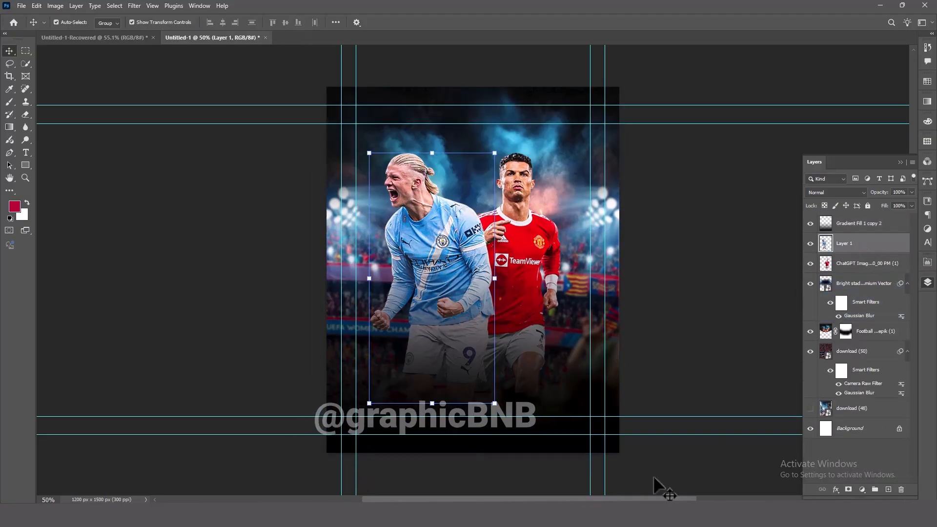
click(848, 489)
key(b)
key(d)
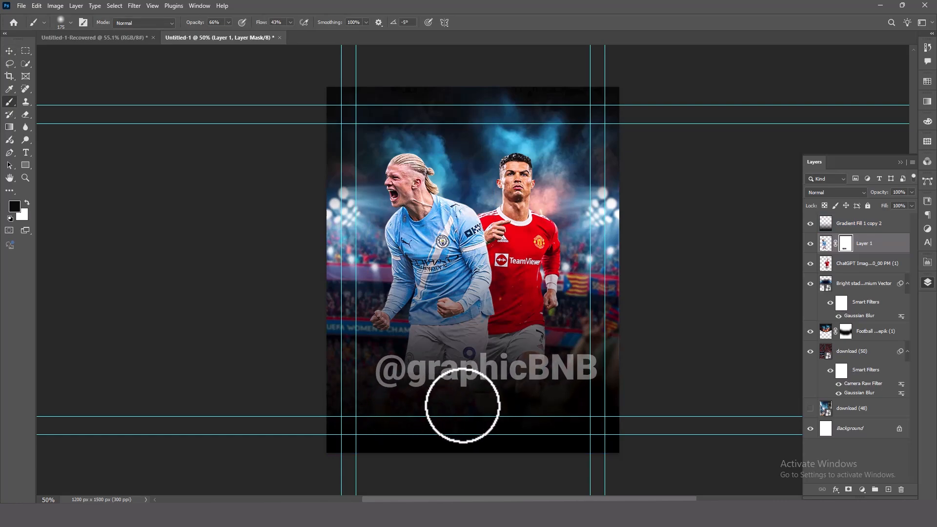
Add a layer mask to the ChatGPT Image player layer and brush black over the red-shirt player's lower legs
click(859, 225)
click(861, 264)
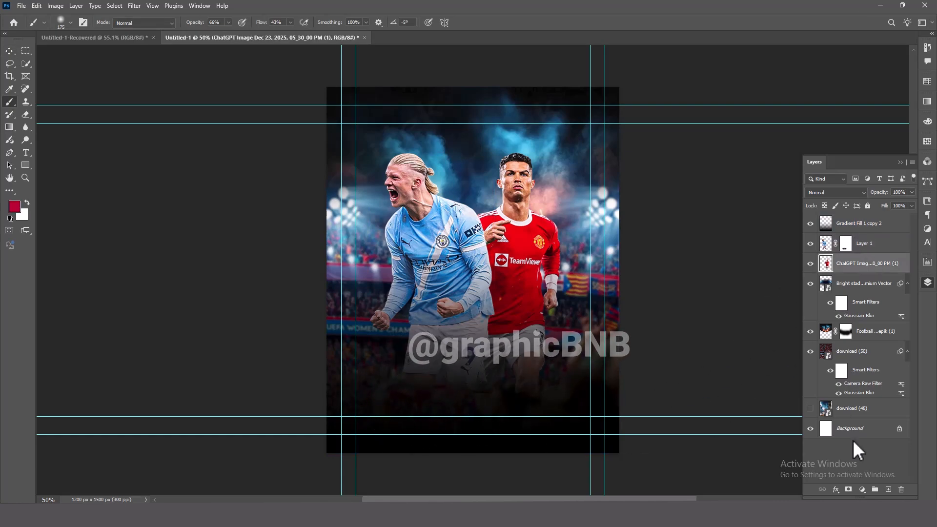
click(848, 489)
key(d)
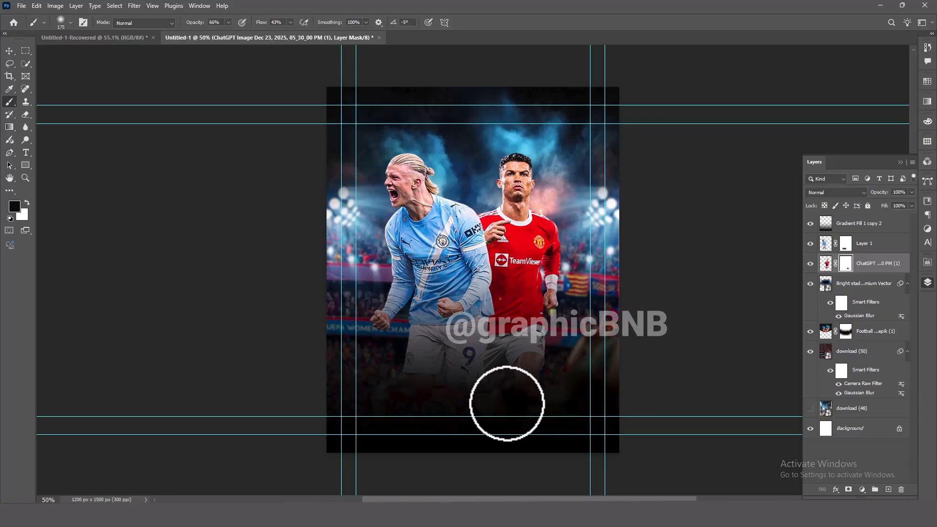
Add the text 103 above the merged gradient layer and set its font to Roboto Slab Black
click(10, 52)
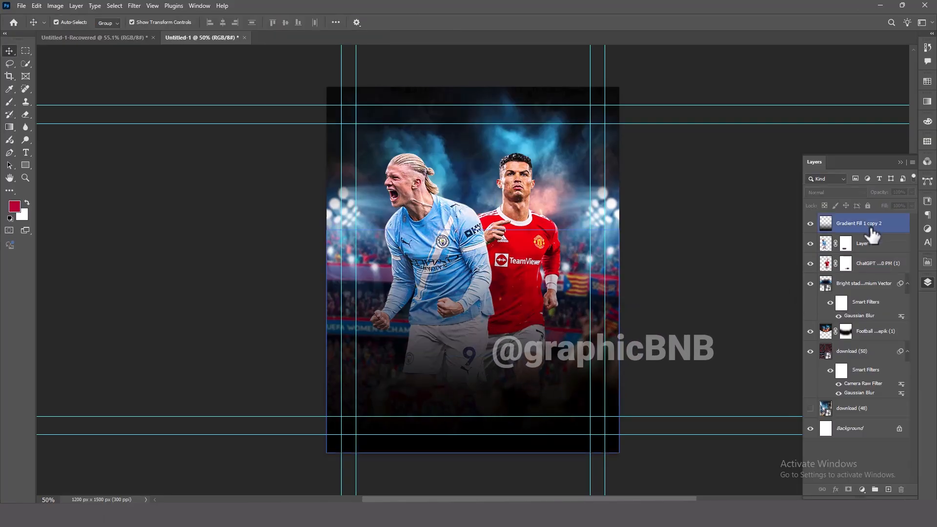
drag(784, 243, 900, 236)
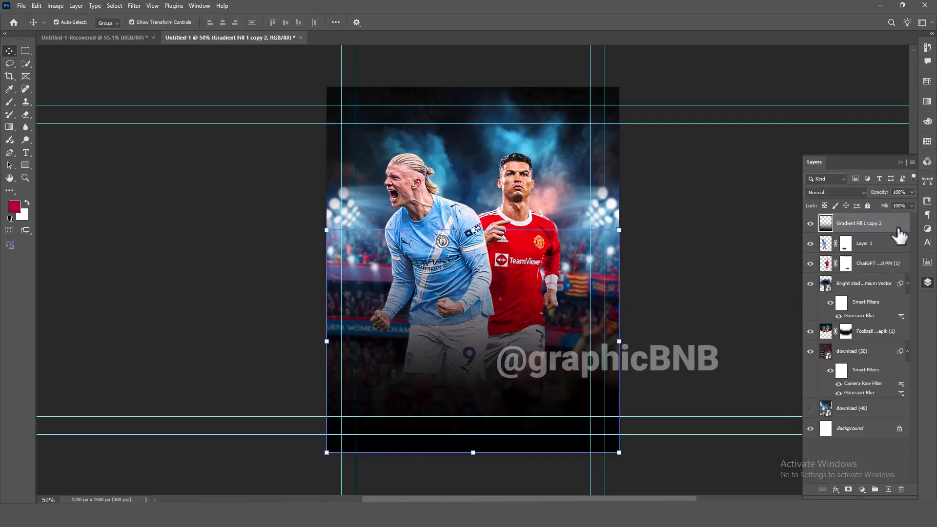
click(26, 152)
click(452, 155)
text(103)
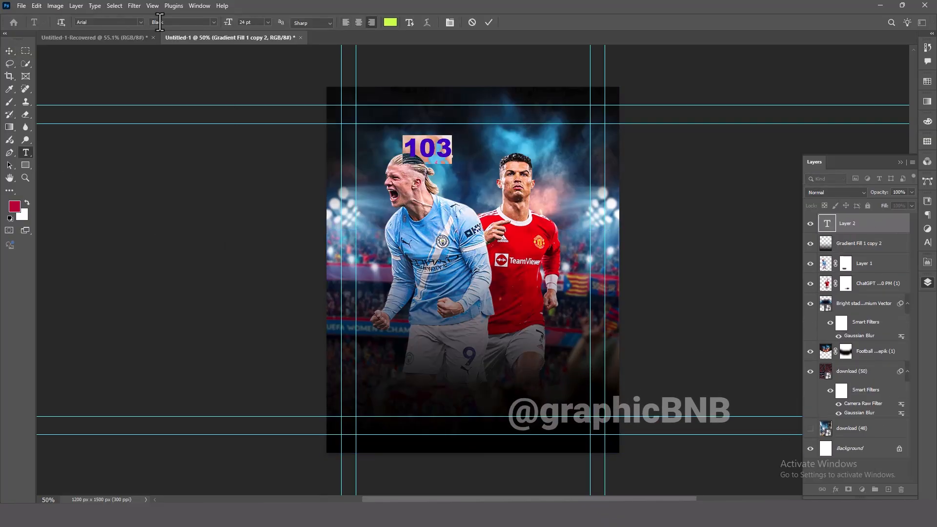
text(Roboto Slab)
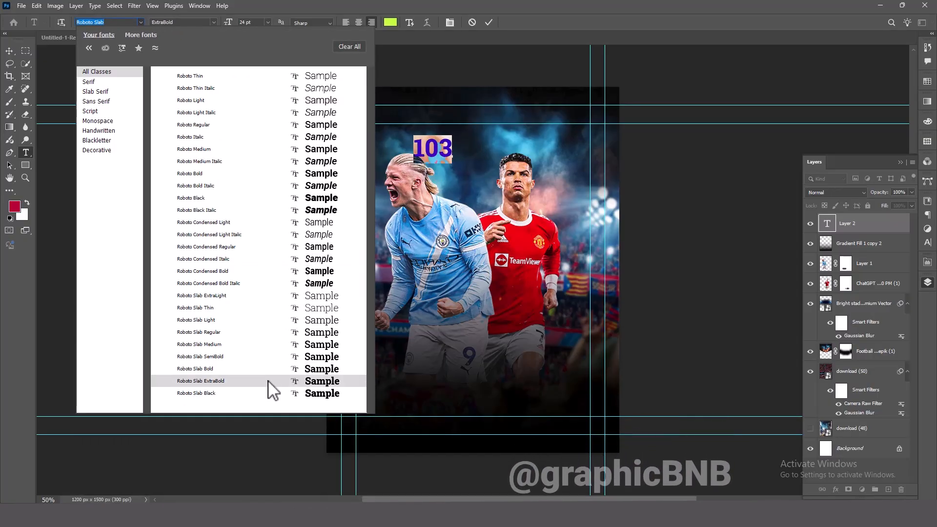
click(269, 393)
Enlarge the 103 text to about 593.81% and centre it across the poster at the players' head height
click(9, 50)
drag(456, 146, 461, 112)
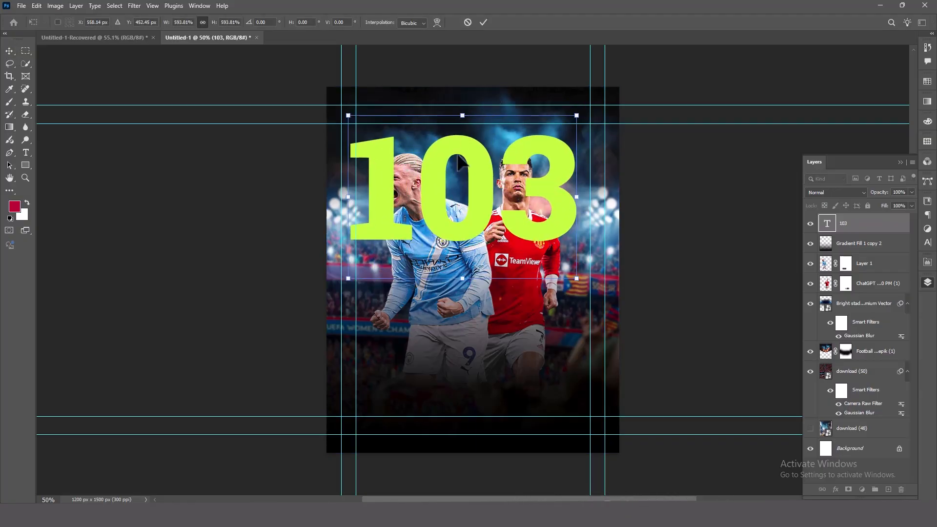
drag(454, 176, 464, 177)
key(Return)
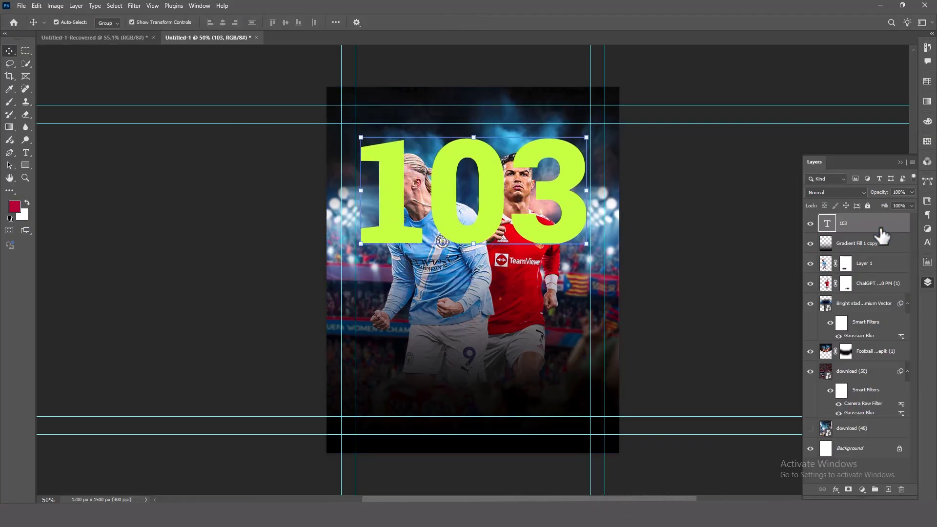
Move the 103 text layer directly below both player layers and change the text colour to white
drag(715, 284, 859, 293)
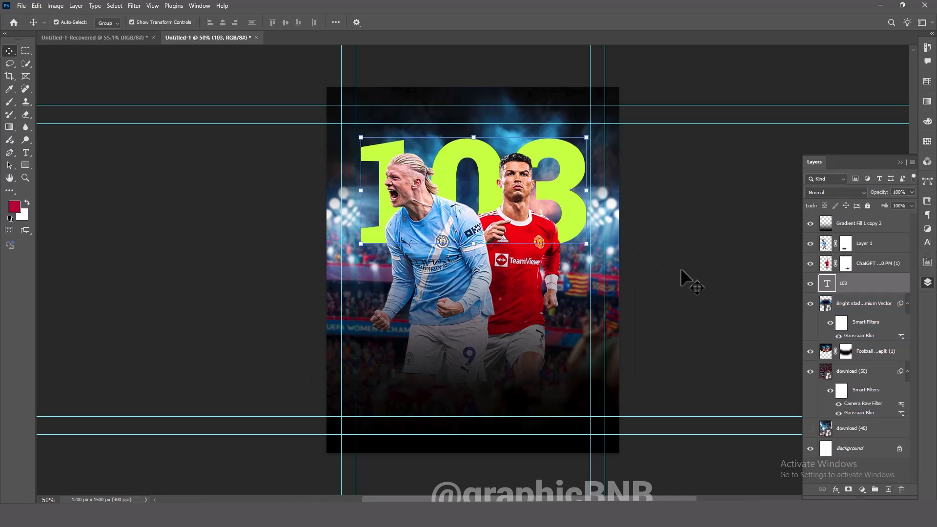
double_click(581, 224)
click(390, 22)
key(Return)
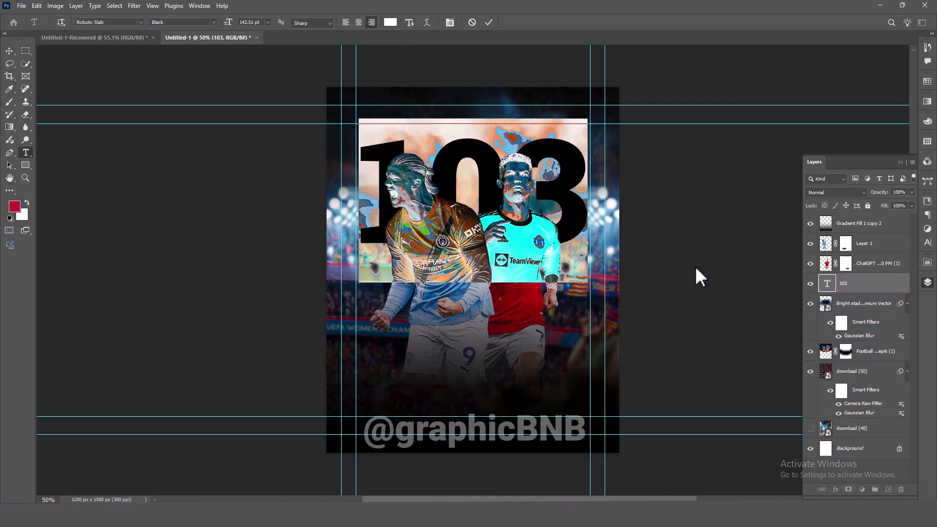
click(9, 50)
Apply a white (ffffff) outer glow to the 103 text with 60% opacity, 13% spread and 18 px size
double_click(873, 288)
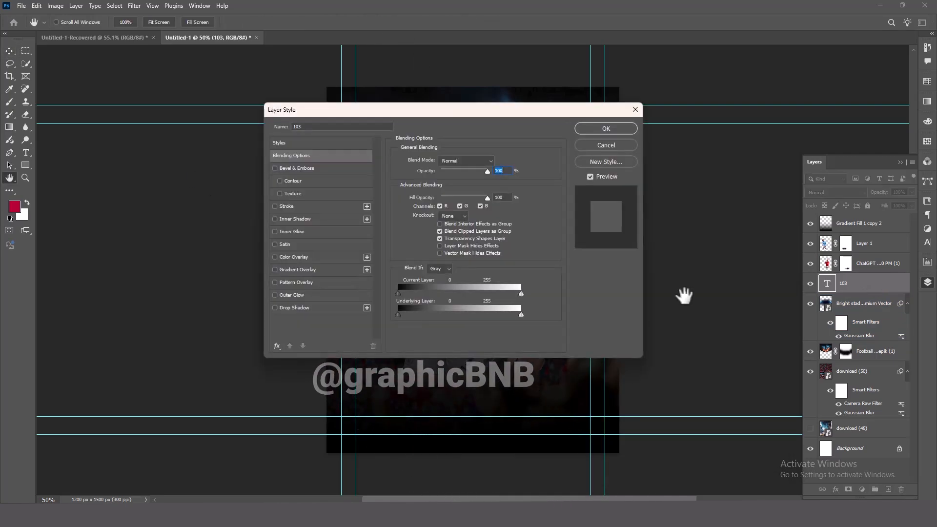
click(595, 145)
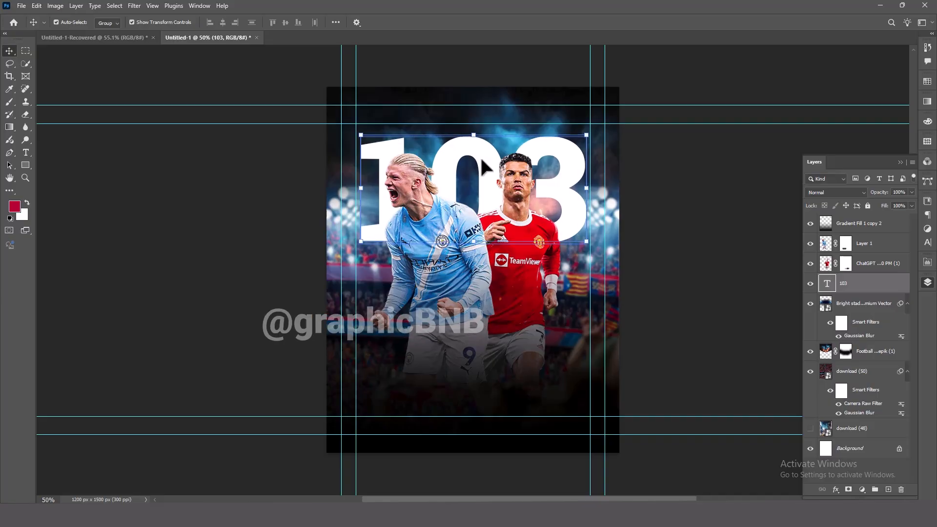
double_click(876, 288)
drag(396, 111, 640, 200)
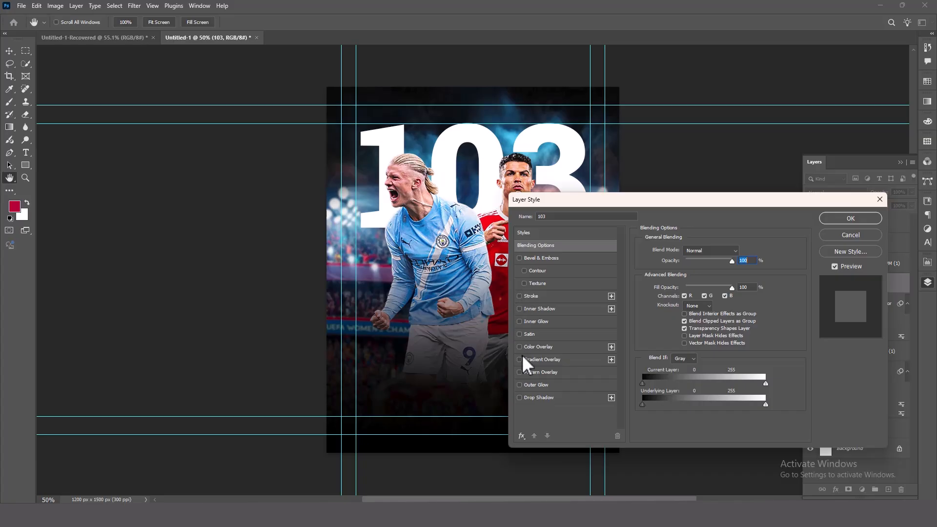
click(547, 384)
click(665, 284)
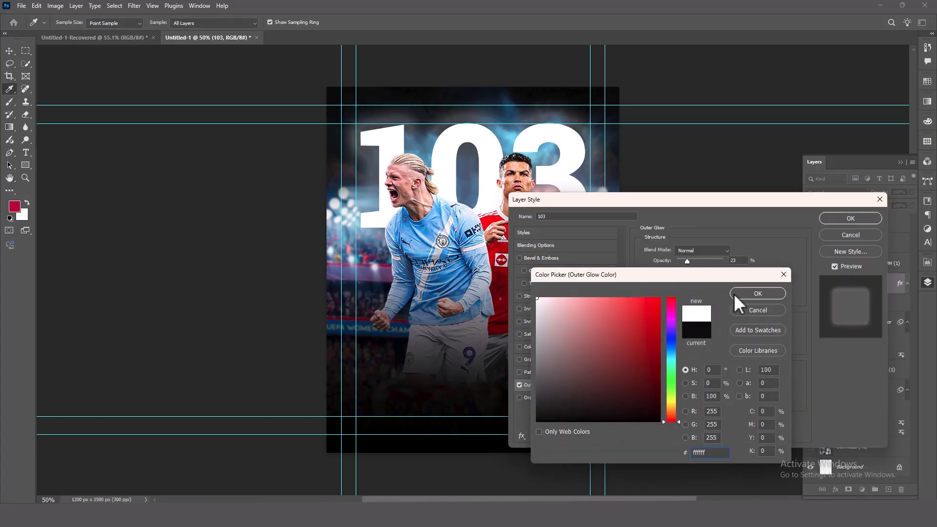
click(734, 294)
drag(690, 262, 706, 262)
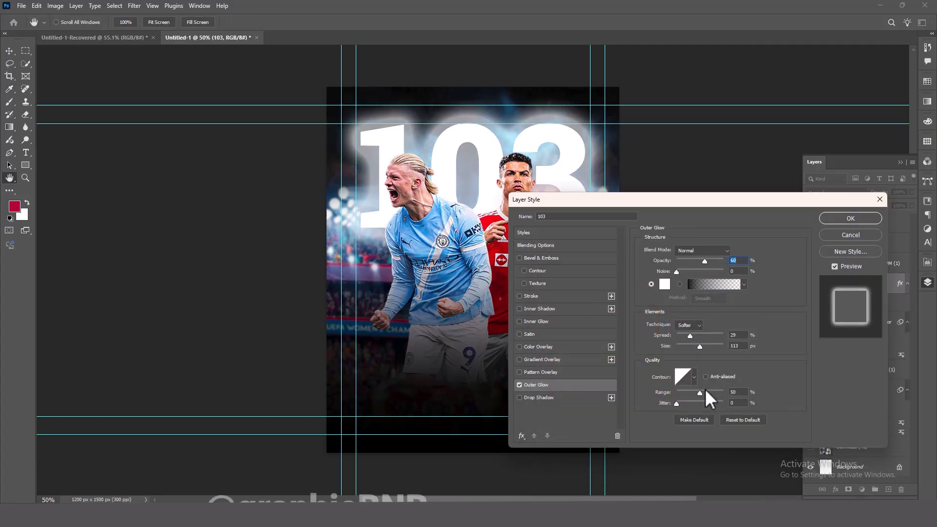
drag(703, 343, 684, 336)
Switch the outer glow to a gradient fill and set its black colour stop to white
click(703, 284)
click(699, 412)
double_click(699, 413)
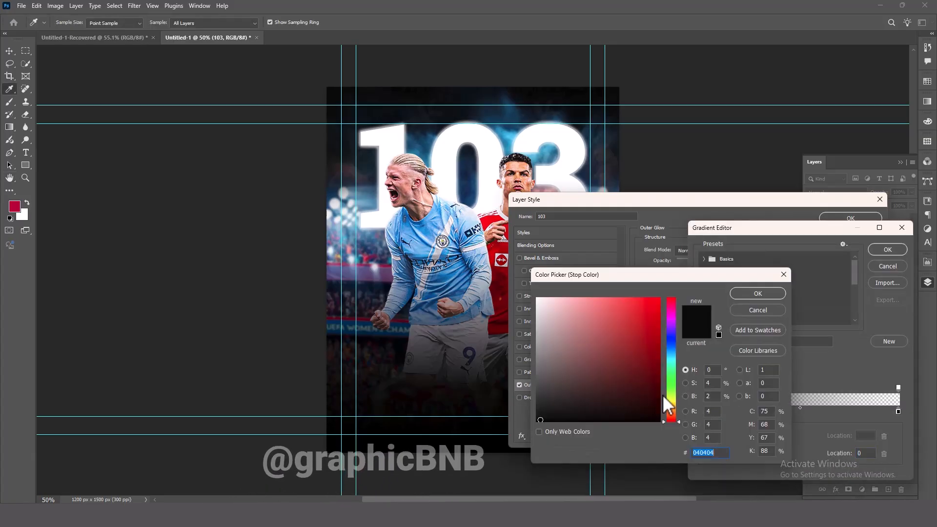
click(537, 298)
click(745, 305)
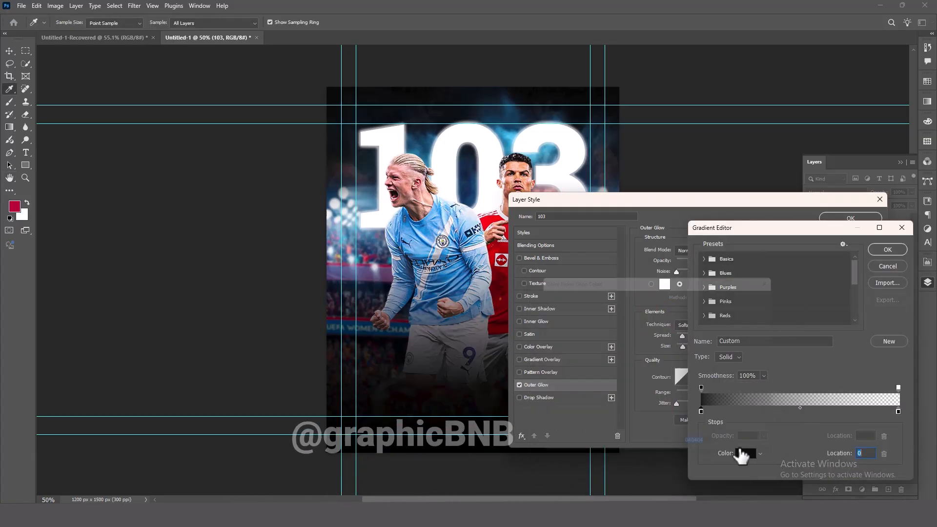
click(738, 451)
click(757, 293)
click(876, 254)
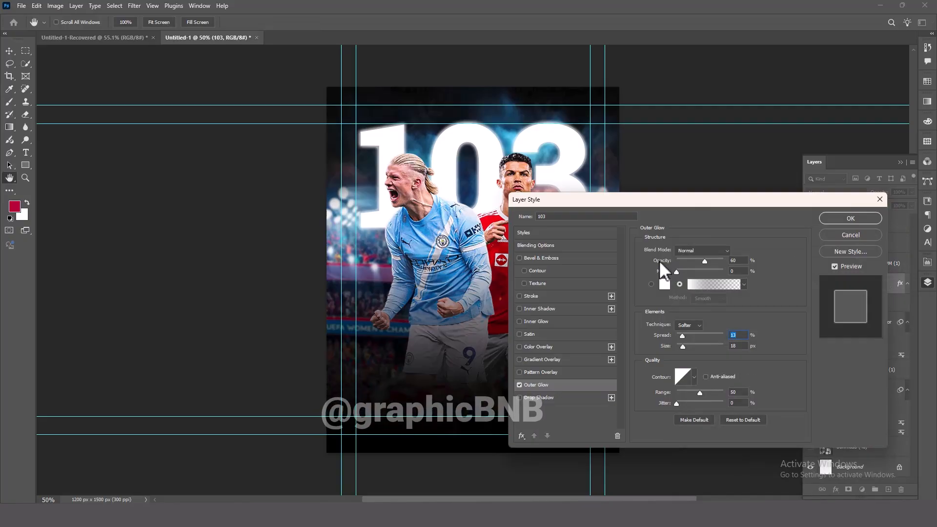
Try a textured Bevel & Emboss on the 103 text with the Outer Bevel style and 698% depth
click(520, 257)
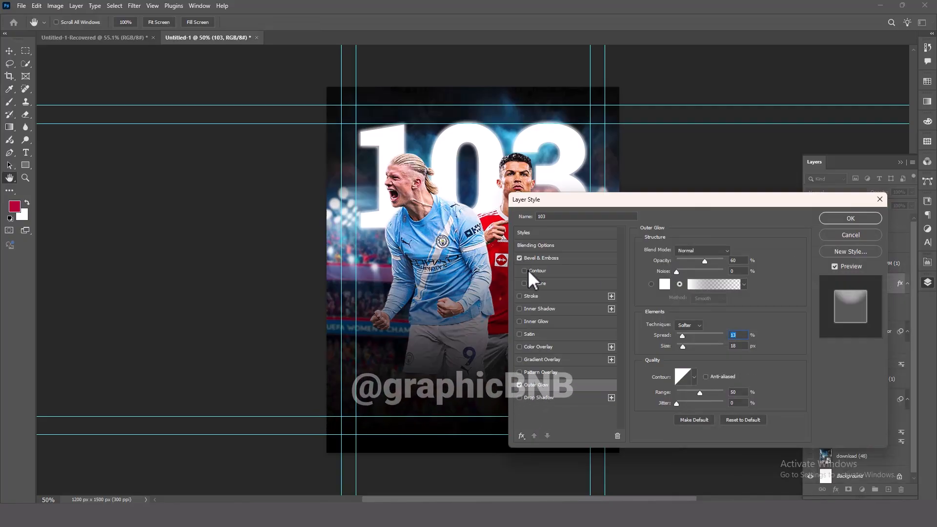
click(525, 282)
click(532, 258)
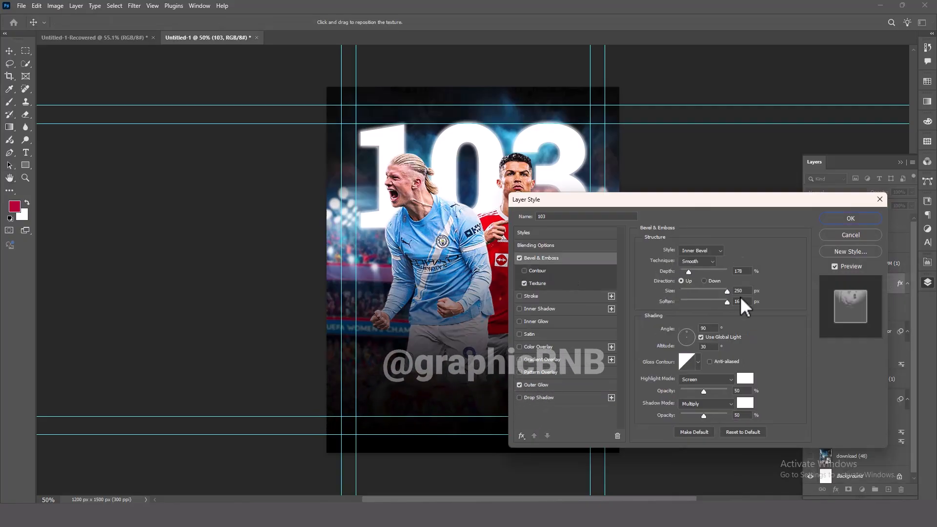
click(701, 250)
click(693, 260)
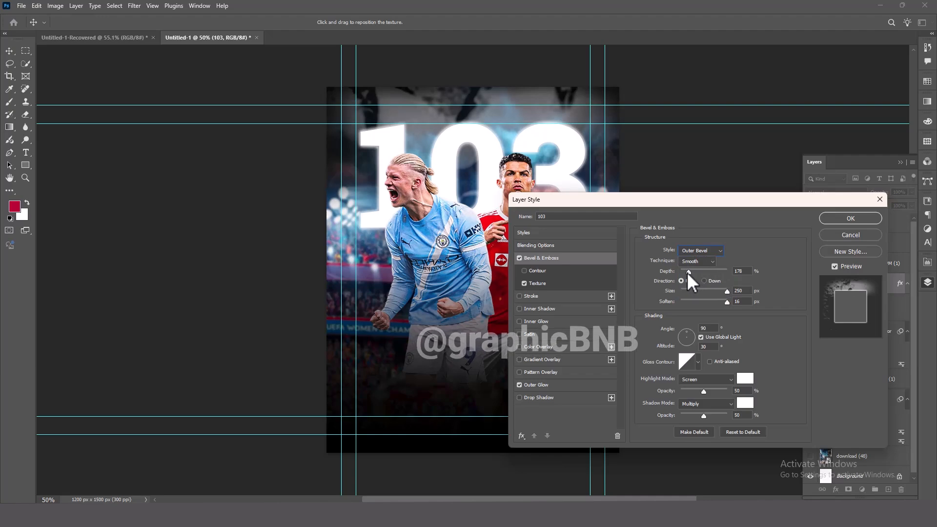
drag(687, 272, 713, 271)
click(524, 283)
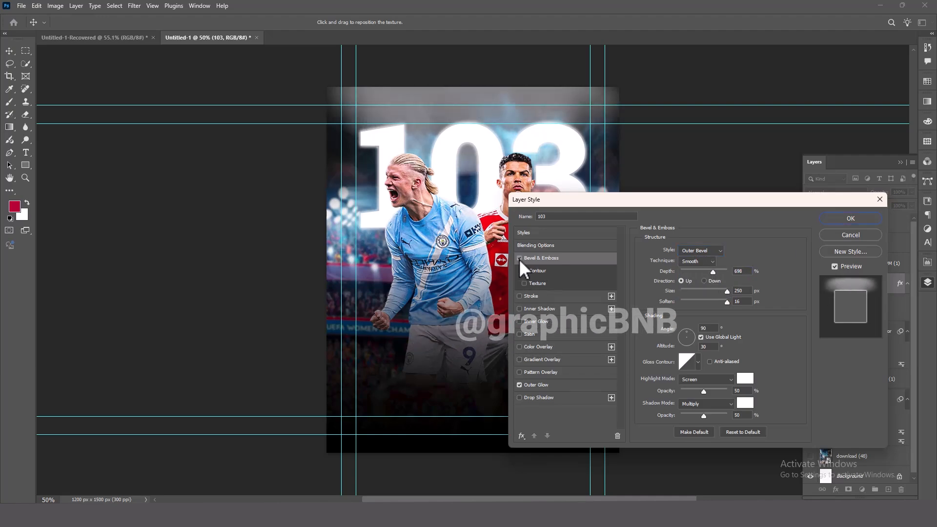
click(520, 258)
Lower the 103 text's outer glow opacity to 26%, increase the glow size slightly and apply the layer style
click(537, 385)
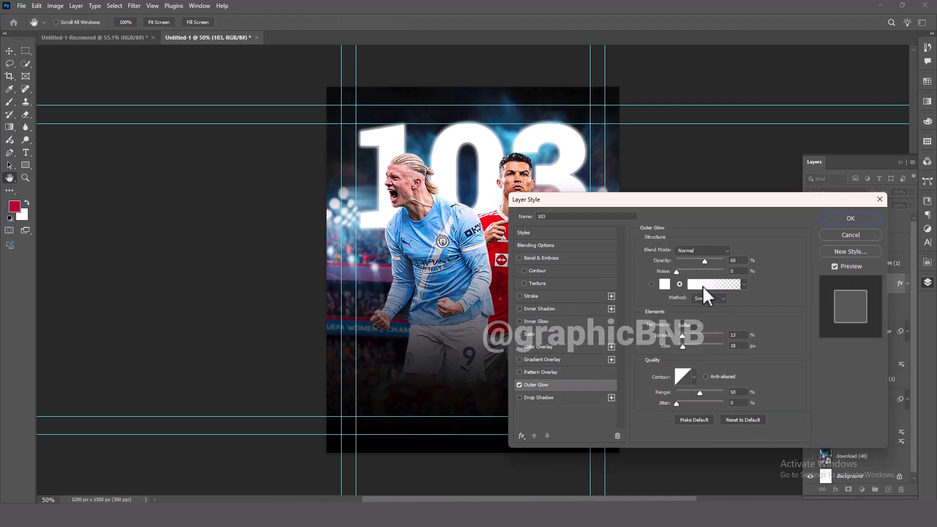
drag(704, 259, 686, 258)
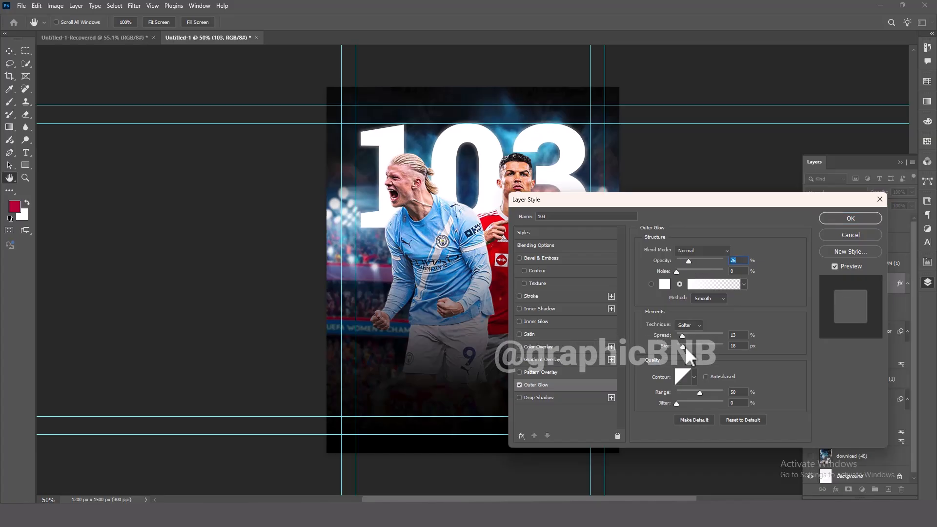
drag(684, 346, 690, 346)
click(829, 219)
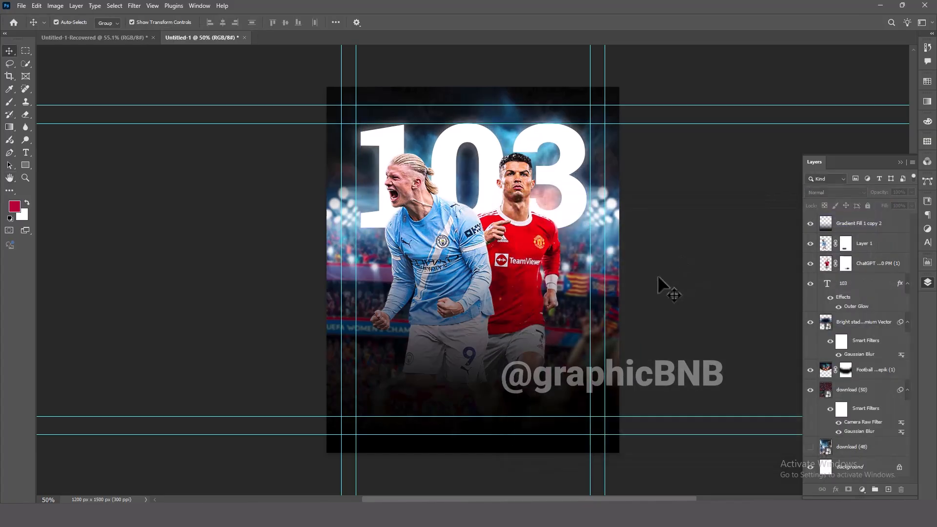
click(480, 307)
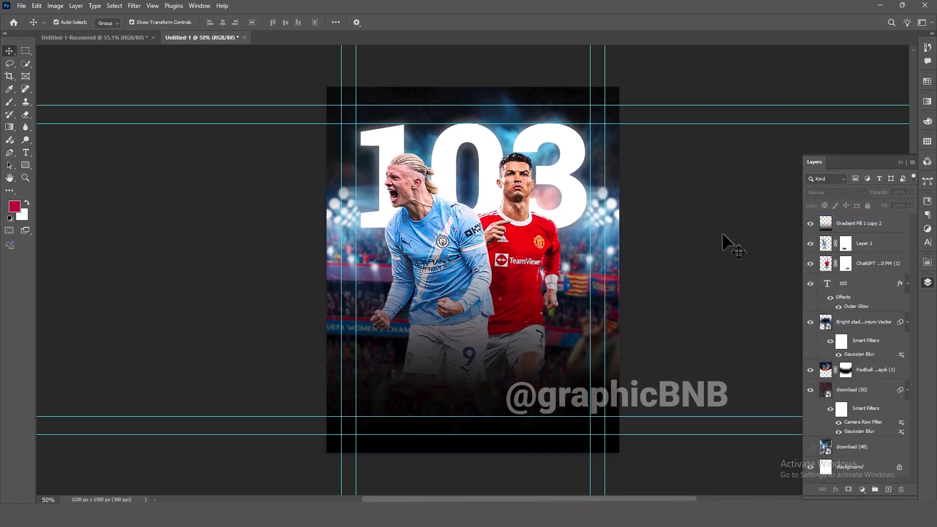
Draw a linear gradient on a new layer from above the poster down to the players' chests, and move it below the 103 text
click(855, 225)
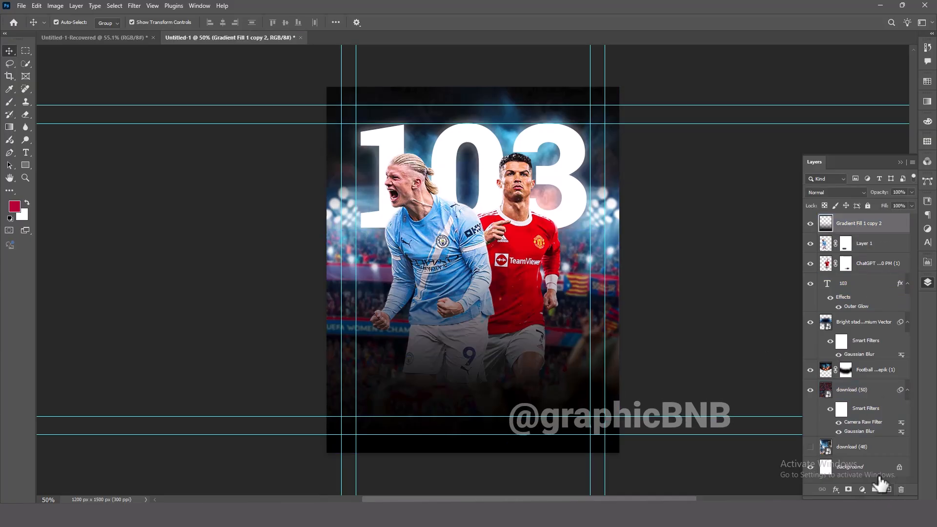
click(889, 489)
click(9, 126)
drag(481, 60, 487, 240)
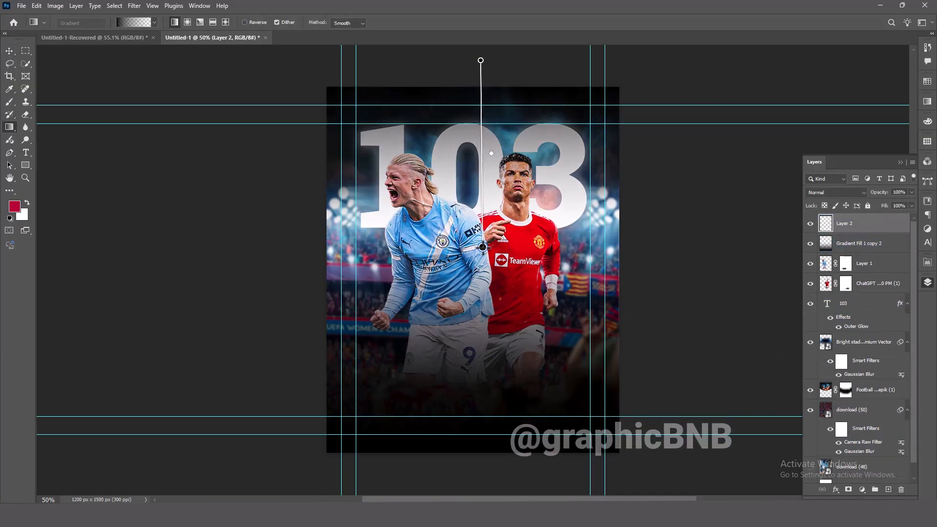
drag(829, 248, 868, 320)
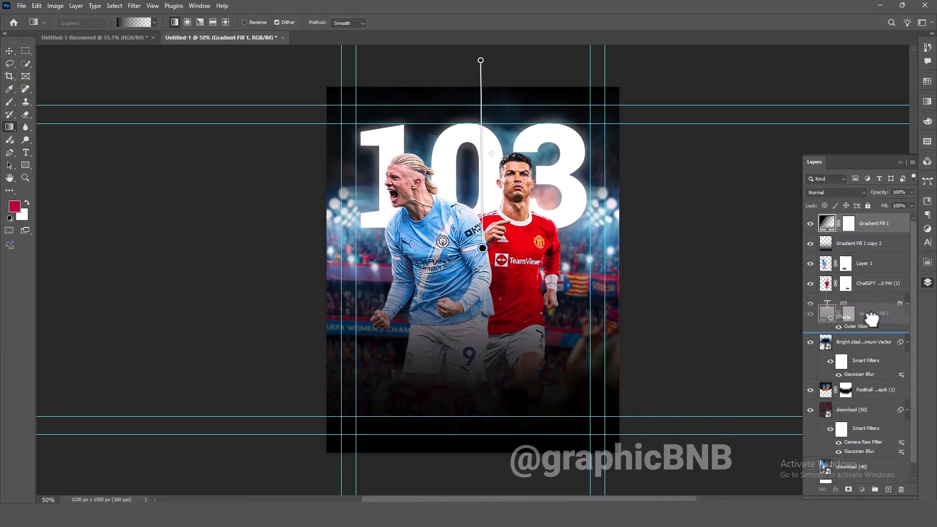
Place the flying dust image across the poster's lower half beneath the bottom gradient layer and blend it with Multiply
click(9, 52)
click(580, 235)
click(659, 360)
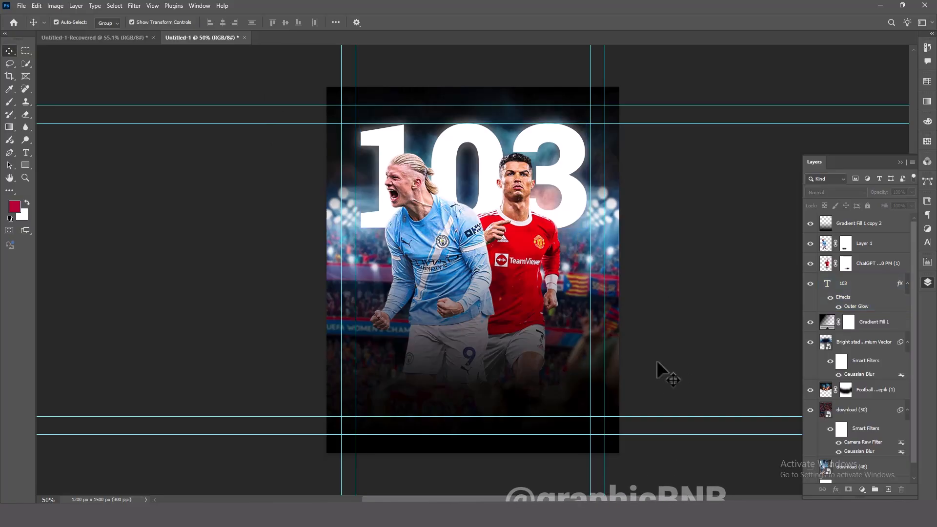
click(587, 338)
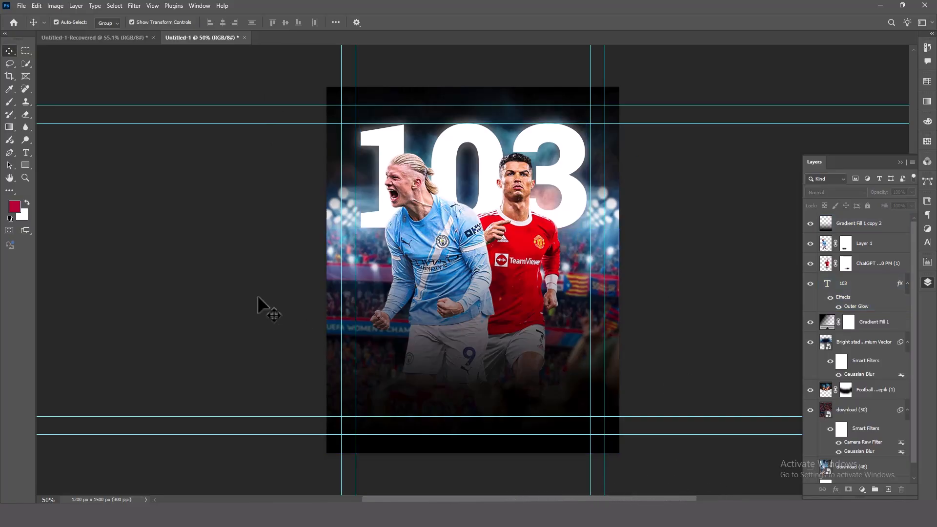
click(609, 337)
click(725, 362)
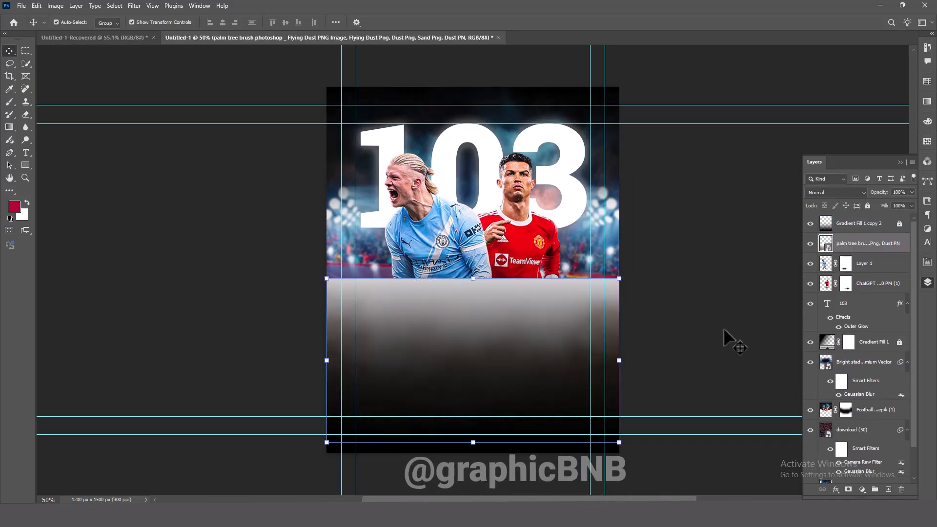
click(835, 192)
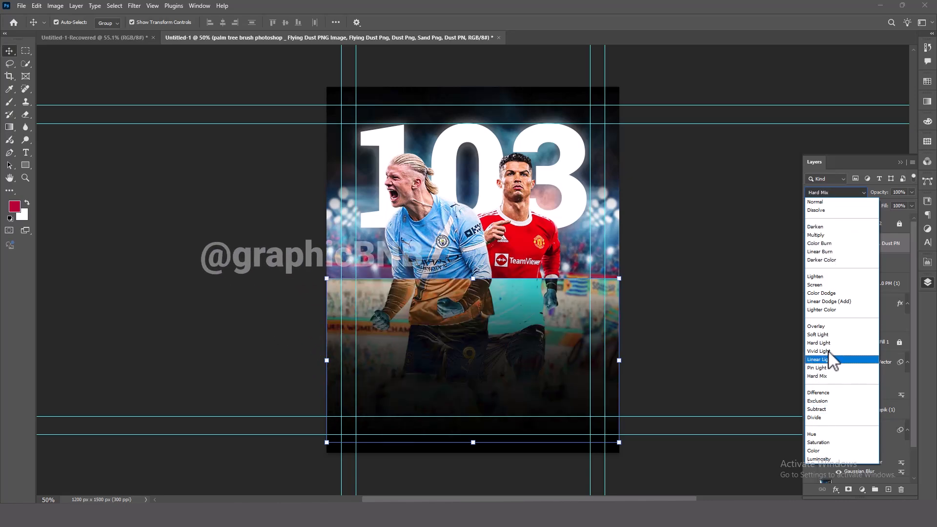
click(816, 235)
click(713, 282)
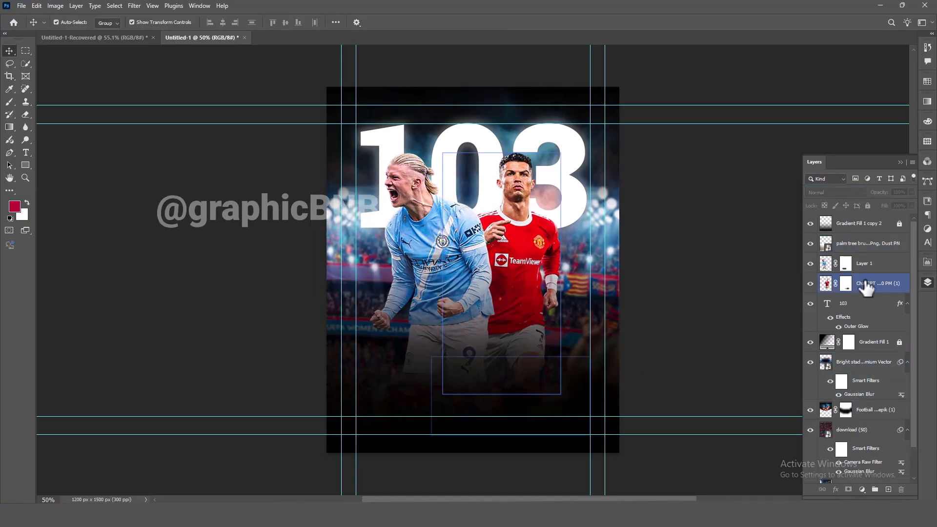
Touch up the red-shirted player's layer mask with a black brush
click(846, 283)
key(b)
key(d)
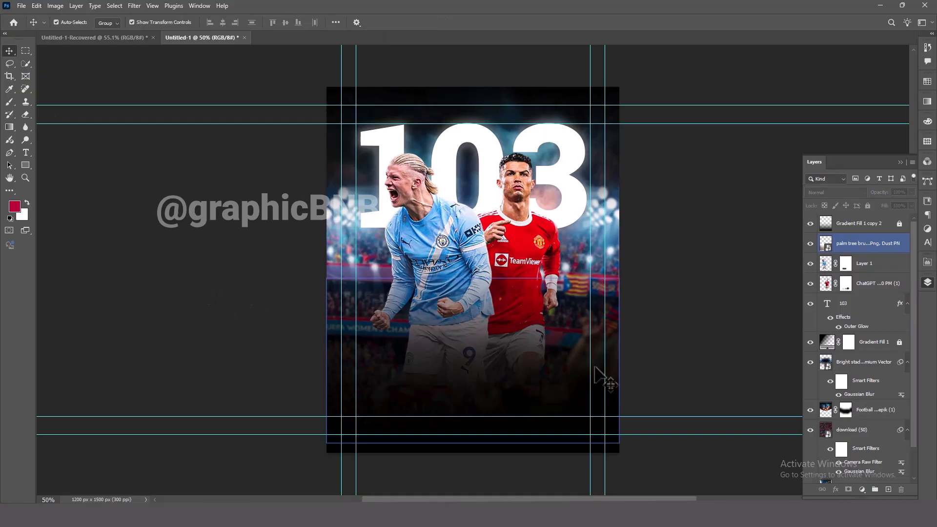
Duplicate the 103 text onto the lower poster as the topmost layer and scale the copy to about 47%
drag(495, 173, 496, 358)
drag(849, 303, 859, 224)
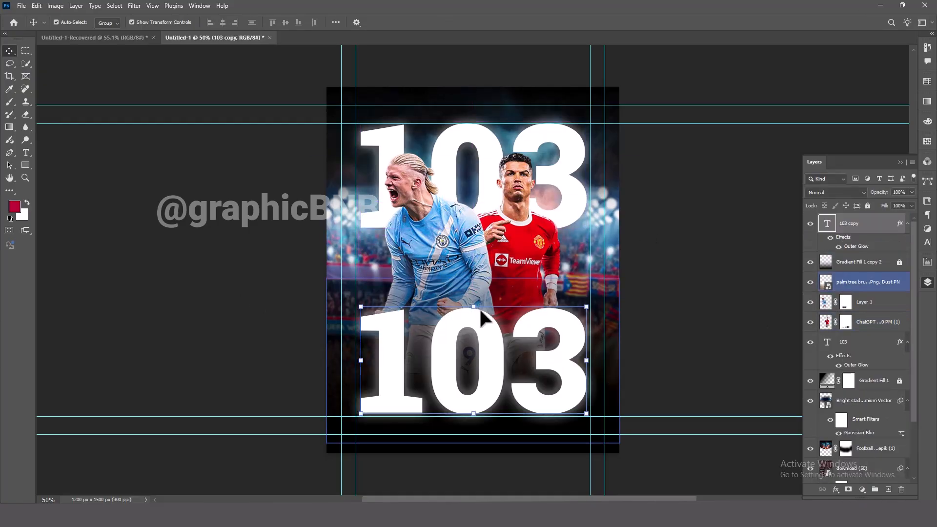
key(ctrl+t)
drag(481, 334, 476, 366)
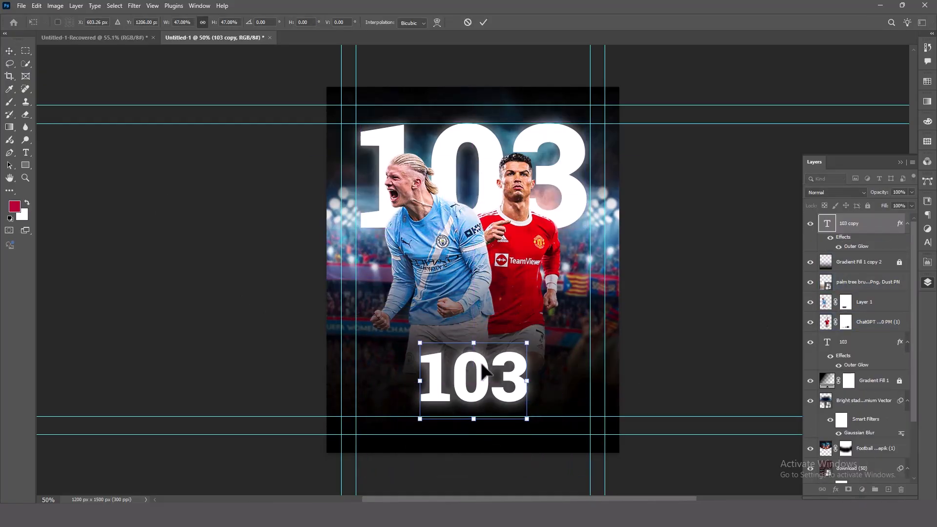
Replace the duplicated text's content with "TIED IN EPL HISTORY"
double_click(478, 372)
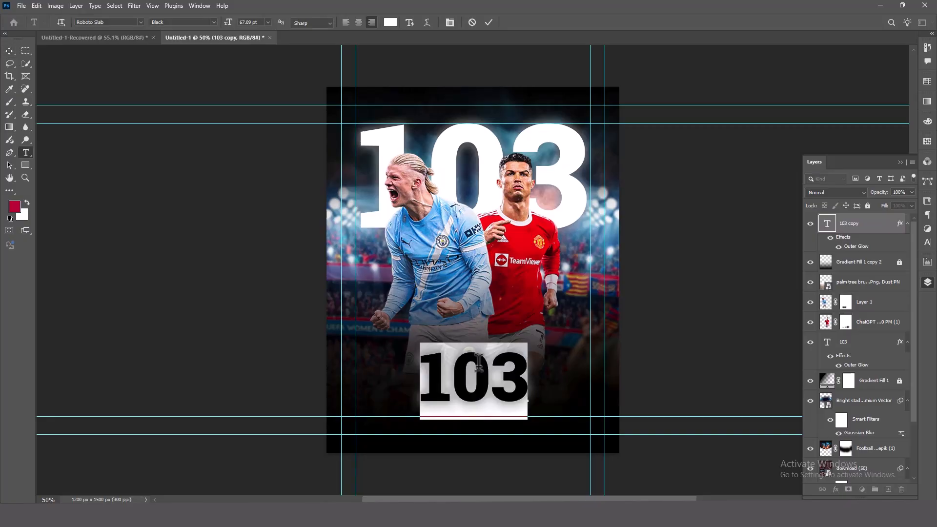
text(TIED )
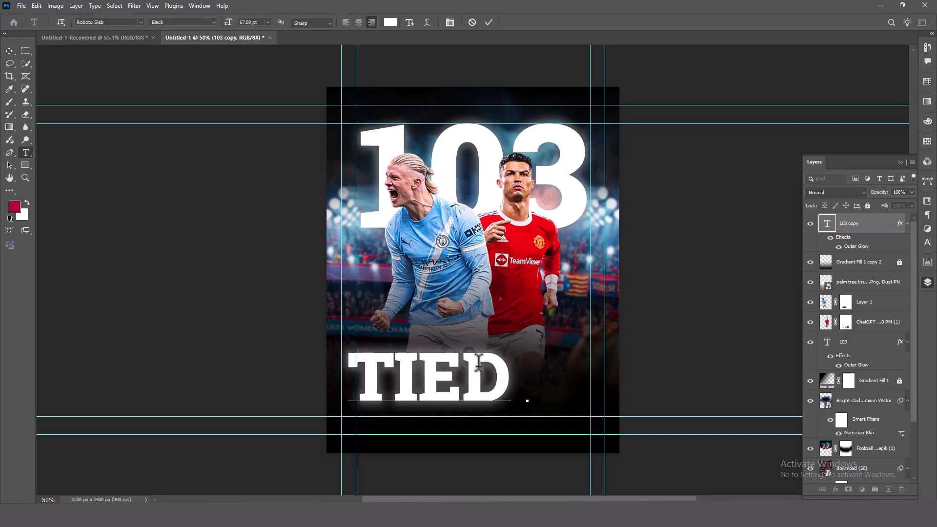
text(IN EPL)
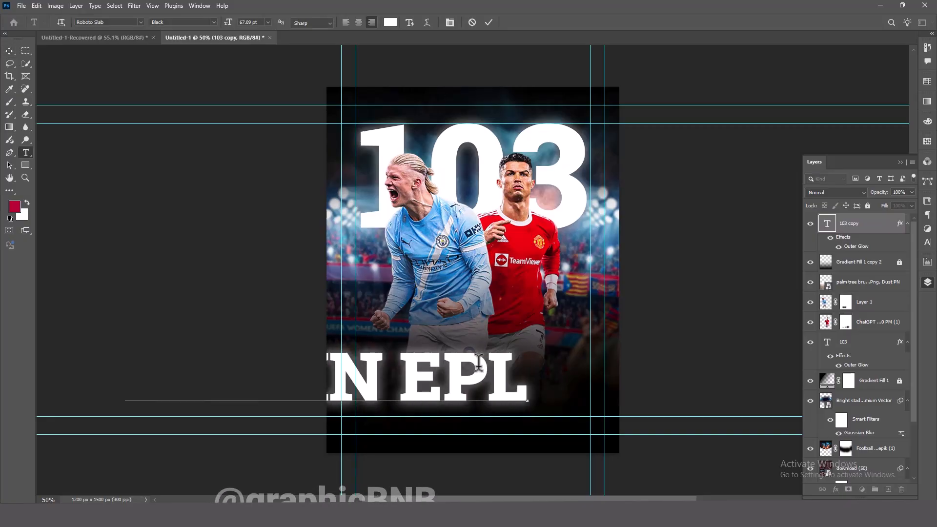
text( HISTORY)
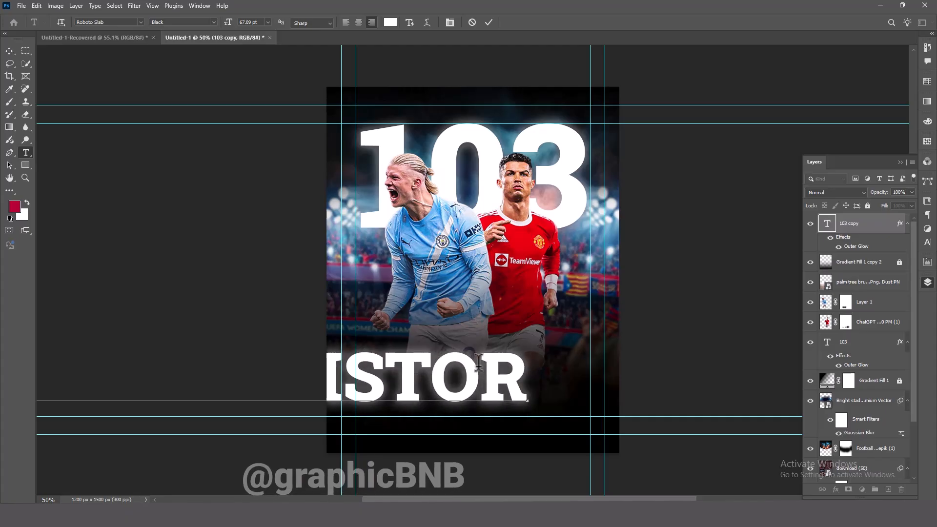
Change the font of the whole TIED IN EPL HISTORY line to Roboto Bold
key(ctrl+a)
click(213, 22)
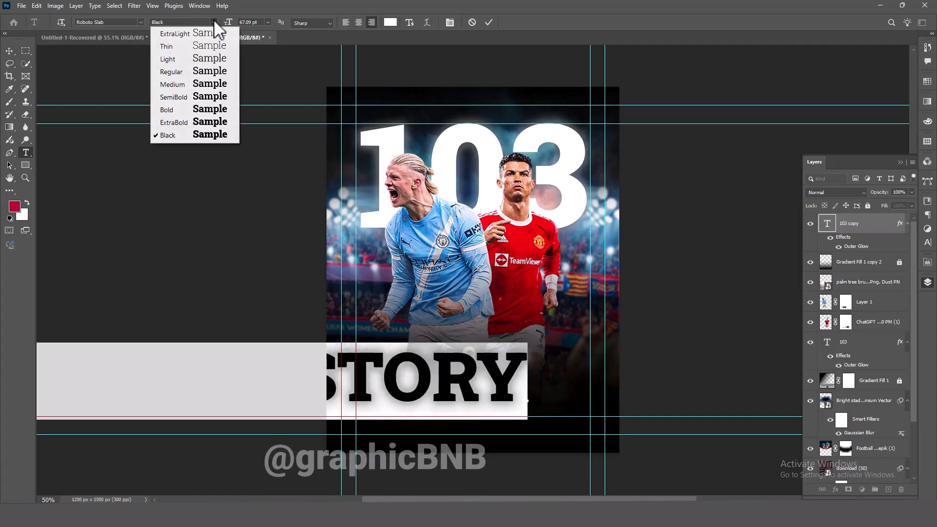
key(Escape)
click(140, 22)
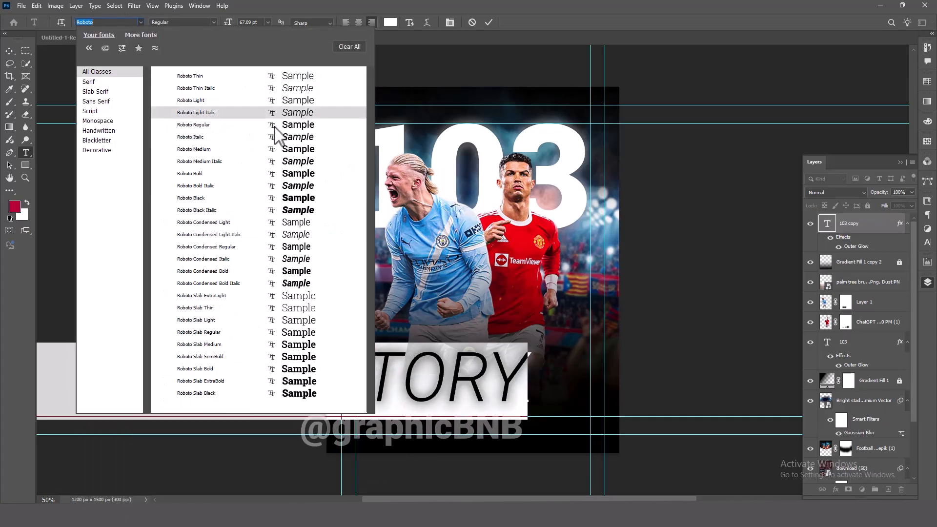
click(296, 169)
key(ctrl+Return)
Scale the TIED IN EPL HISTORY line to about 16.8 pt and centre it over the players' legs
key(v)
drag(356, 383, 449, 362)
key(ctrl+t)
drag(344, 343, 408, 363)
drag(409, 368, 479, 367)
key(Return)
Break the caption into two lines, "TIED IN" and "EPL HISTORY", and centre-align them
double_click(467, 370)
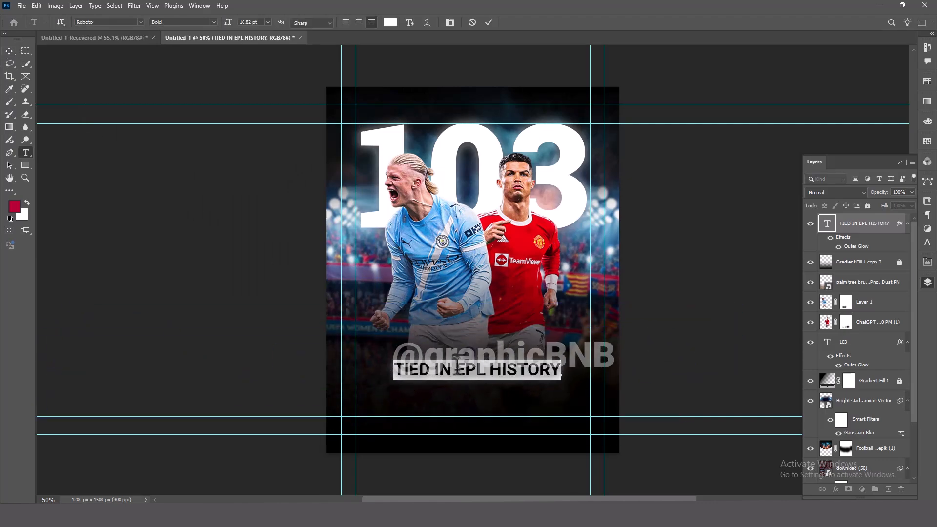
click(455, 370)
key(Return)
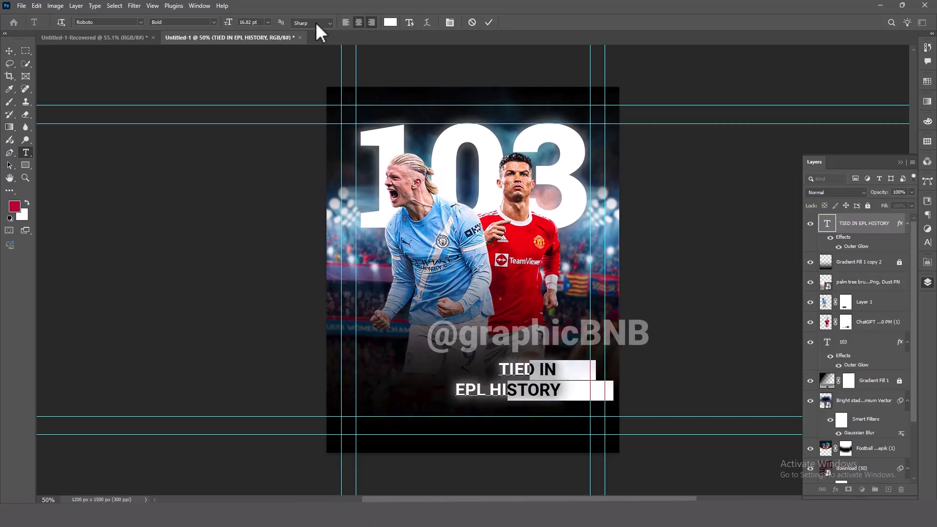
click(488, 22)
Enlarge the two-line caption to about 33 pt and centre it near the poster's lower edge
key(ctrl+t)
drag(518, 375, 424, 364)
drag(476, 397, 492, 410)
key(Return)
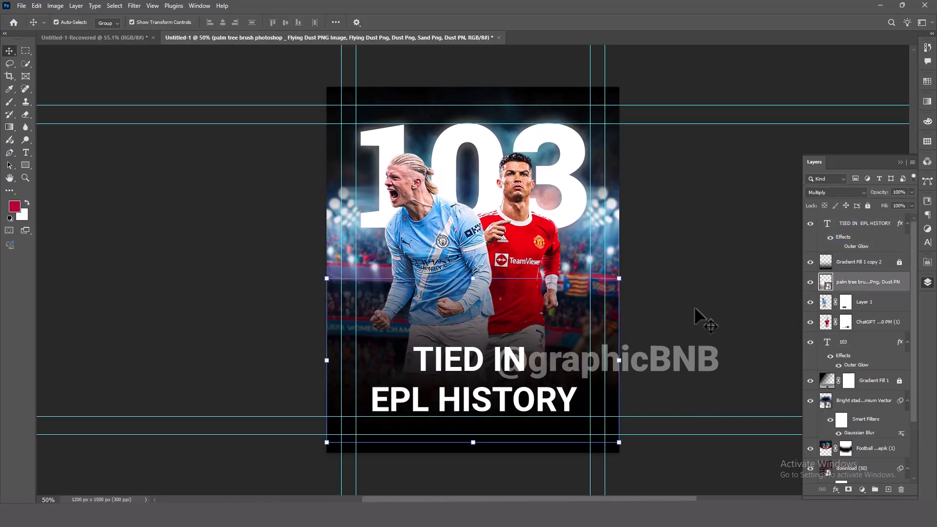
Try a letter tracking of 280 on the TIED IN line and reset it to 0
double_click(468, 361)
drag(414, 361, 533, 361)
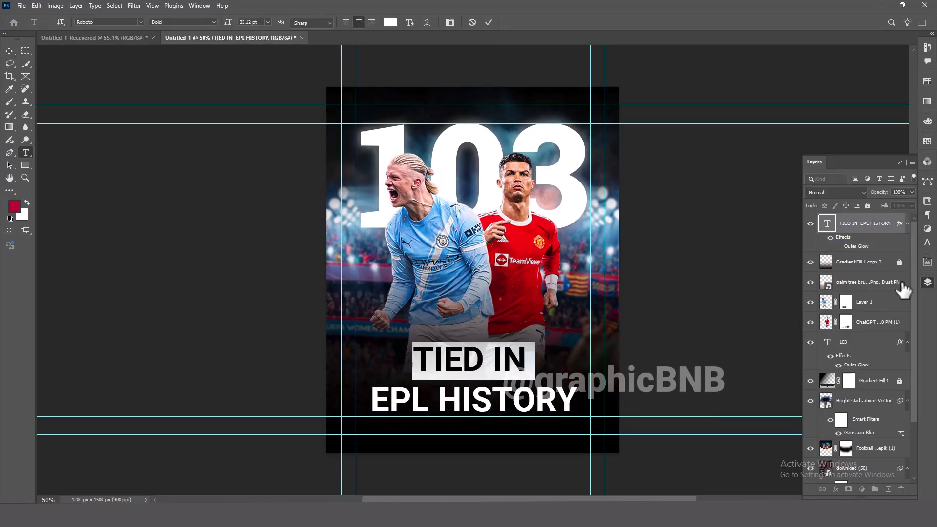
click(928, 242)
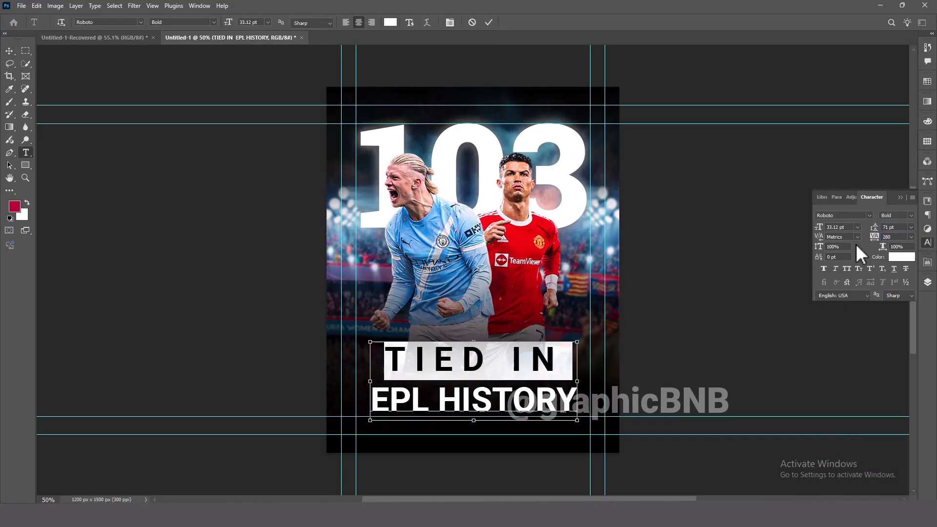
key(ctrl+shift+q)
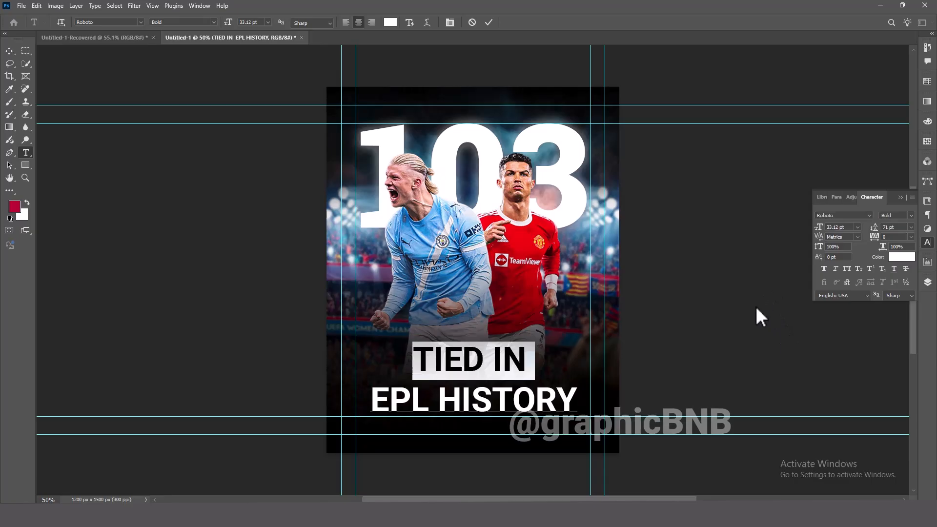
Set the TIED IN line to 38 pt and apply faux bold to it
click(822, 226)
text(38)
key(Return)
double_click(510, 355)
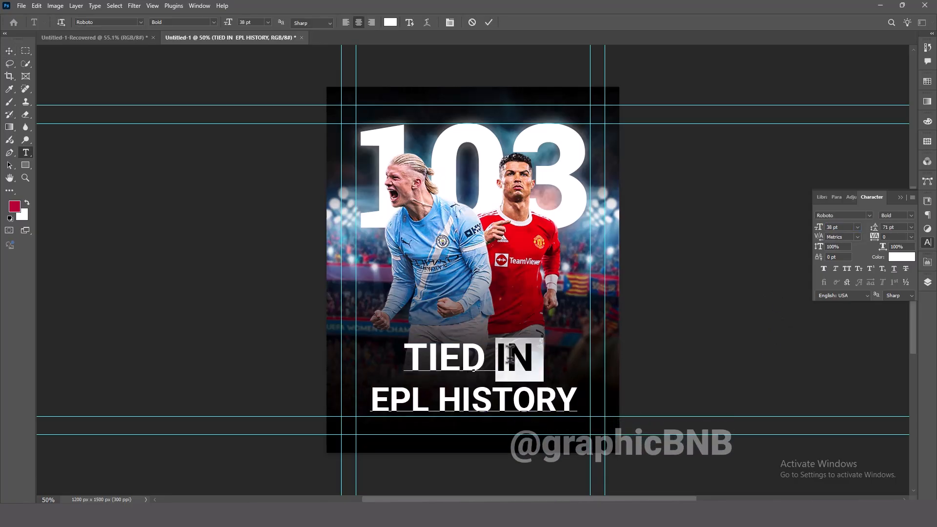
click(823, 268)
key(ctrl+Return)
key(v)
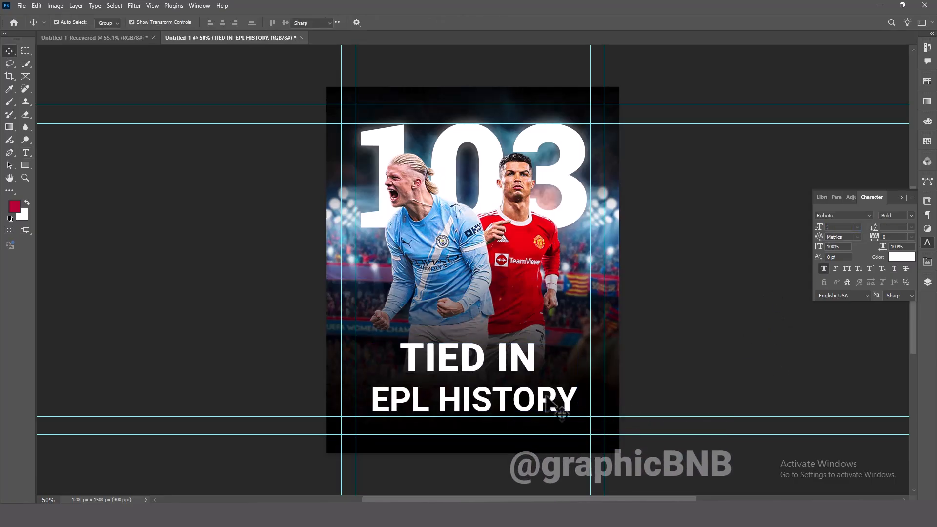
Apply faux bold to the EPL HISTORY line and commit the text
double_click(561, 413)
triple_click(550, 398)
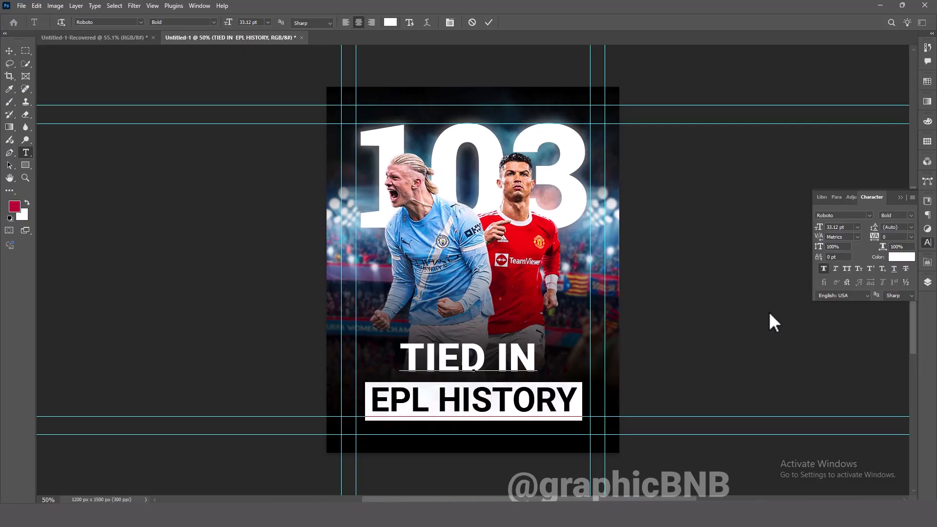
key(ctrl+Return)
key(v)
Rasterize the TIED IN EPL HISTORY text layer and tighten the gap between its two lines
click(927, 282)
right_click(878, 223)
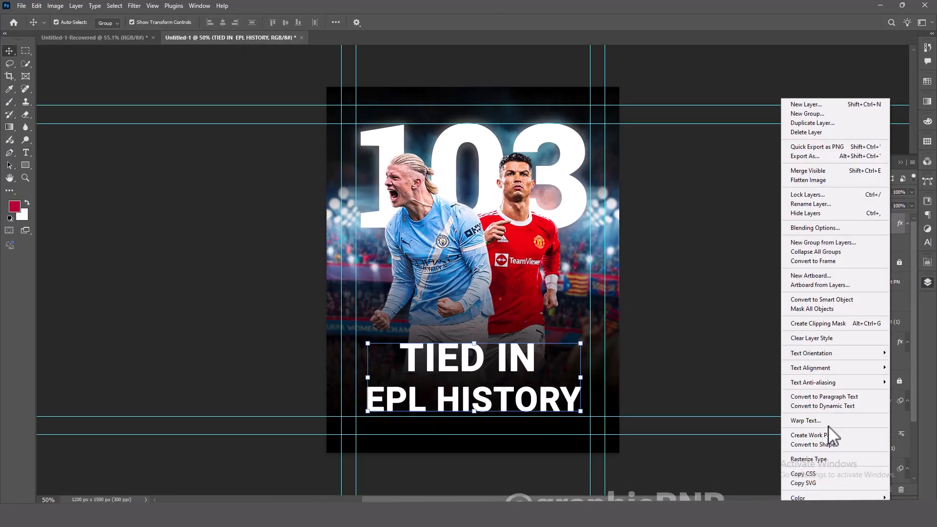
key(Escape)
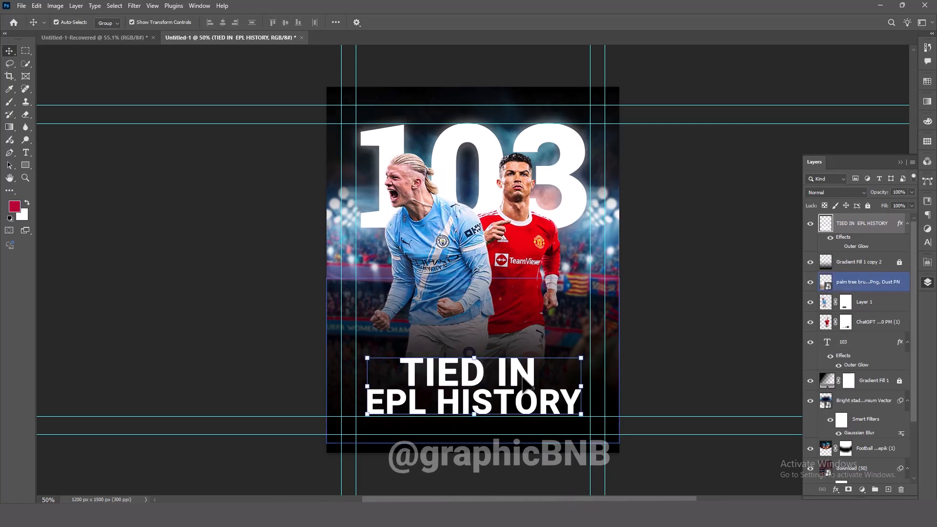
click(635, 341)
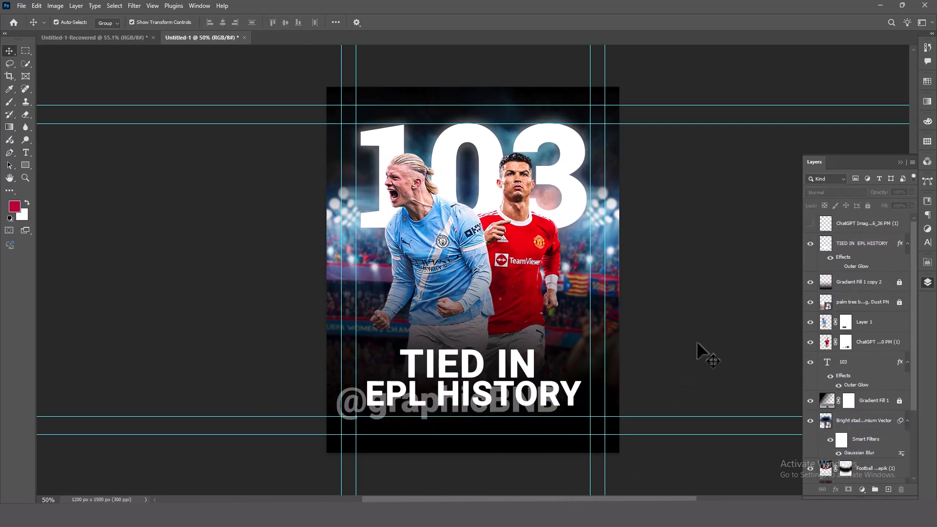
Move the download (48) stadium image to the top of the layer stack and enlarge it to cover the whole poster
scroll(849, 391, down, 5)
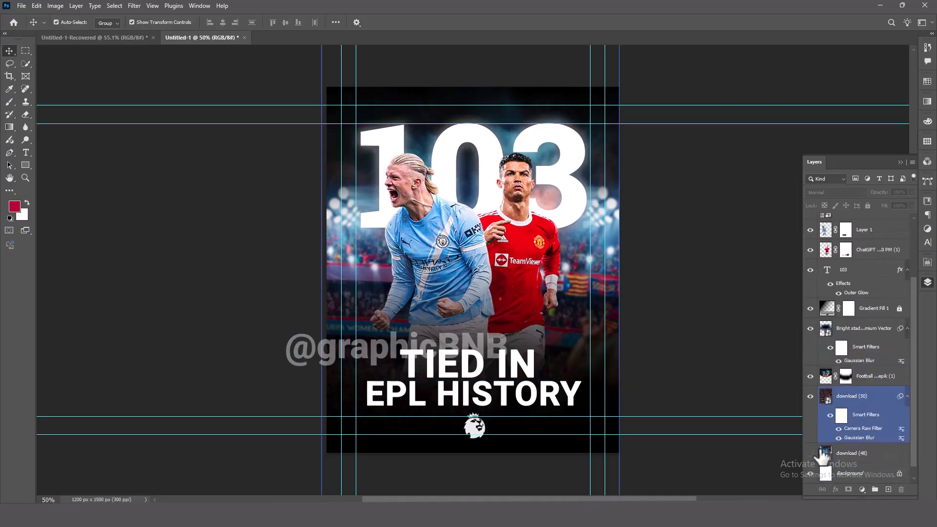
drag(878, 464, 878, 210)
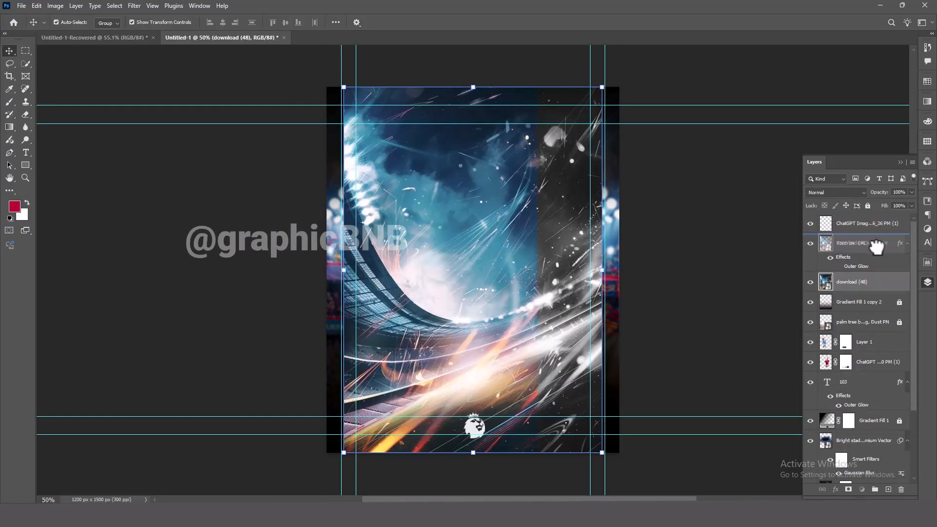
drag(604, 269, 725, 299)
drag(339, 270, 327, 269)
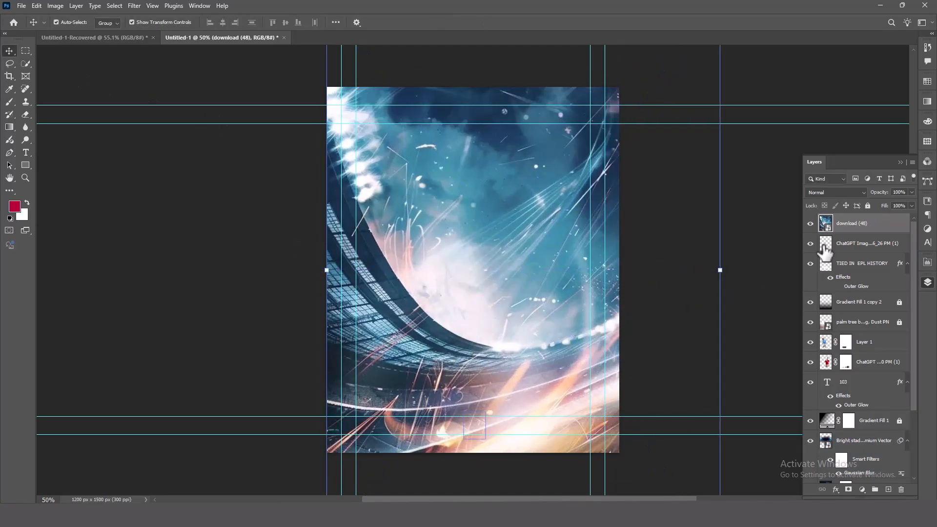
Blend the download (48) image with Overlay and brush part of it away with black on a new layer mask
click(835, 192)
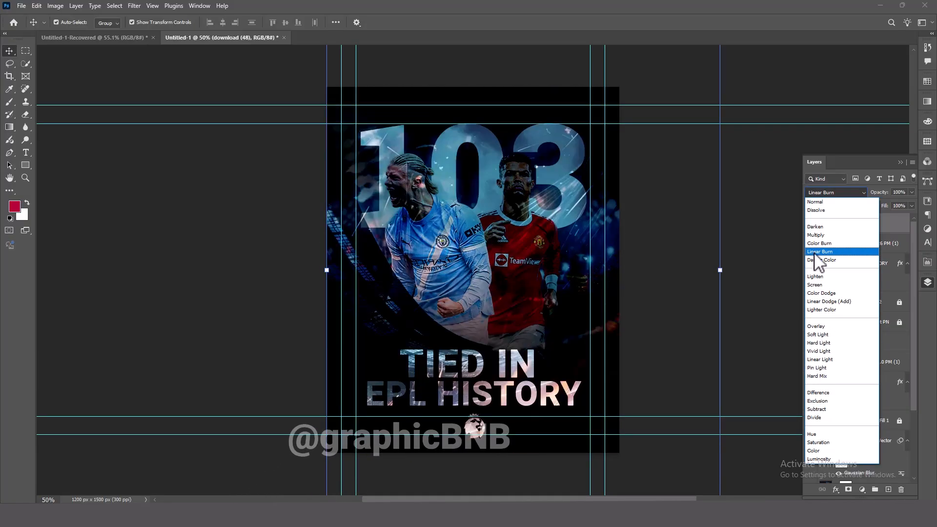
click(813, 327)
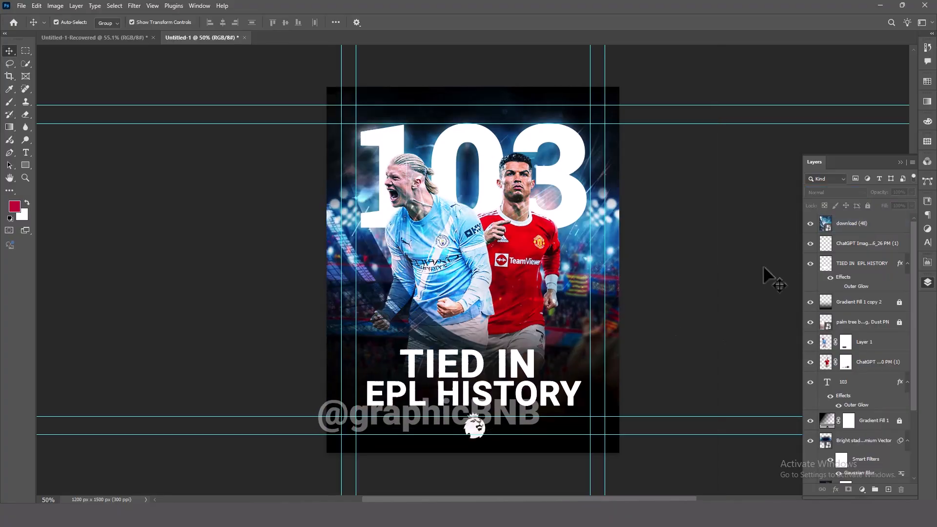
click(845, 223)
key(b)
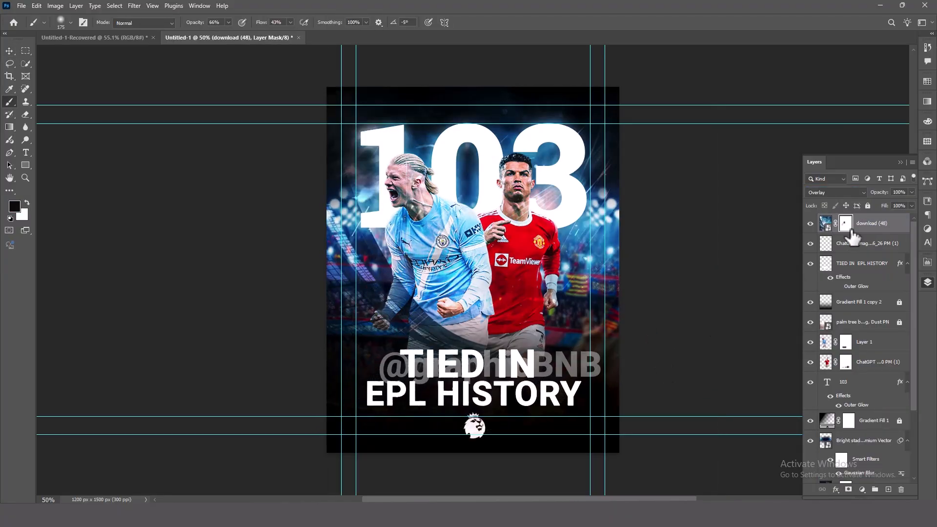
Move the download (48) layer below both player layers, just above the 103 text, comparing the result with undo and redo
drag(875, 236, 886, 367)
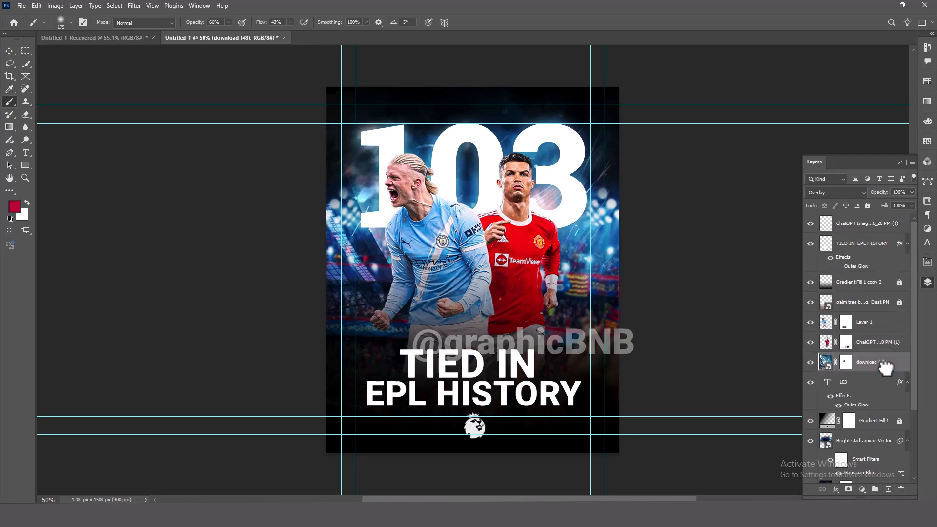
key(ctrl+z)
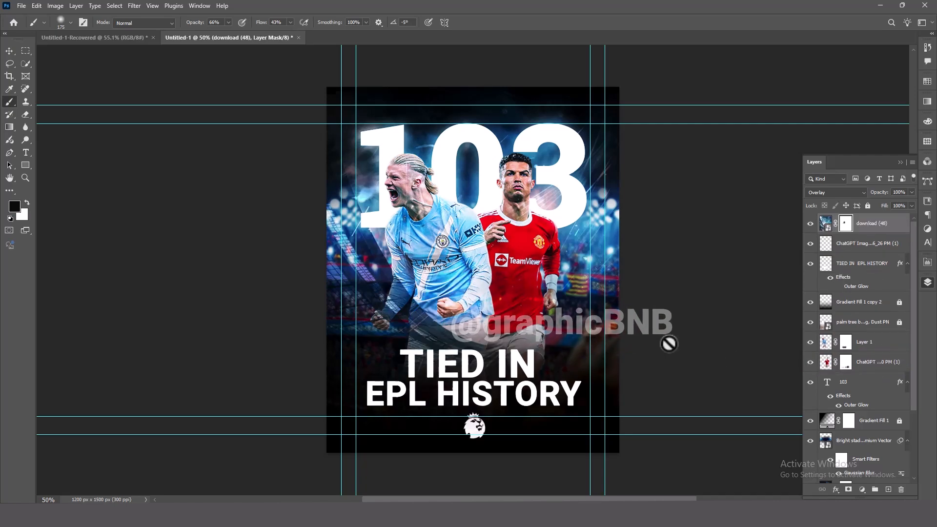
key(ctrl+shift+z)
click(9, 51)
click(84, 75)
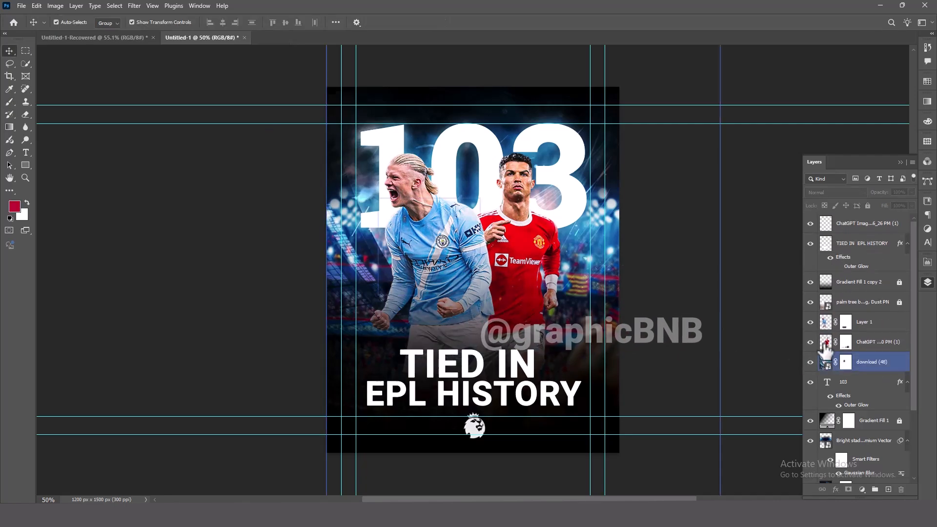